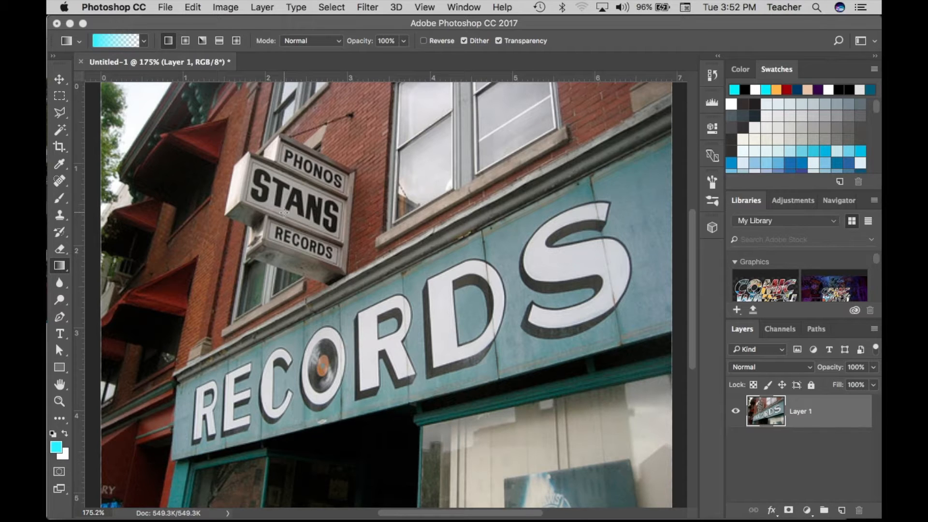
Duplicate Layer 1 and darken the copy with Levels, setting the black input level to 96.
{"action": "key", "text": "super+j"}
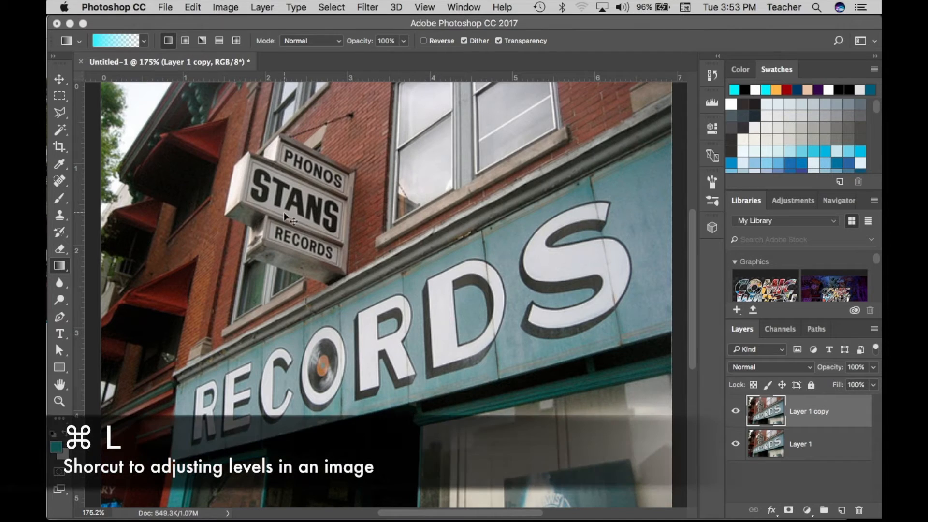
{"action": "key", "text": "super+l"}
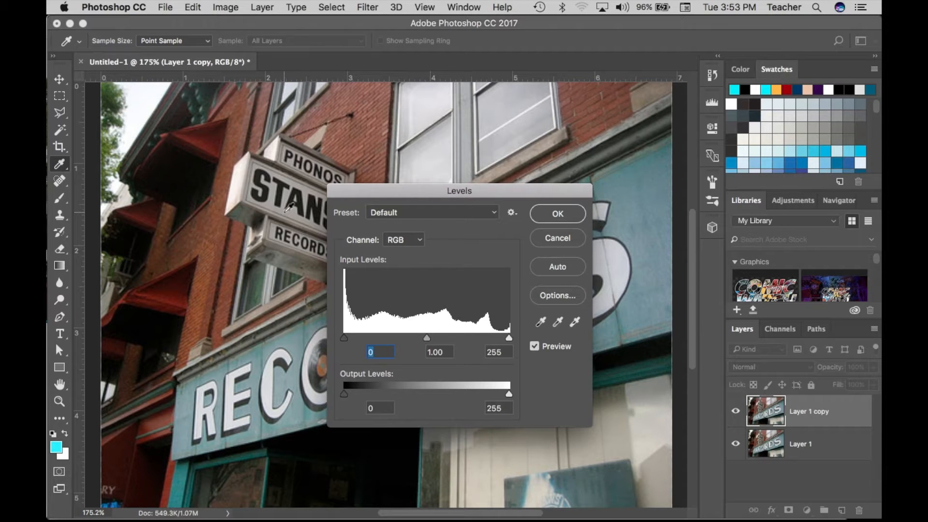
{"action": "type", "text": "96"}
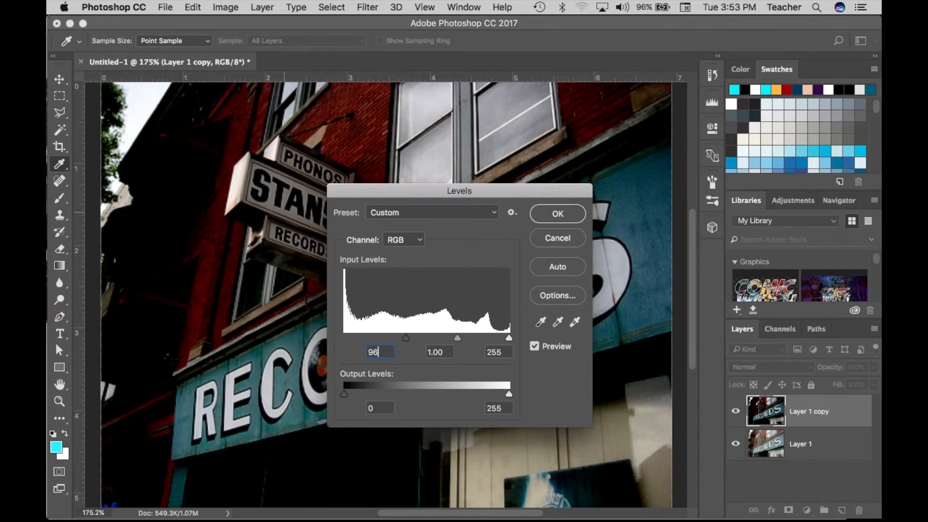
{"action": "key", "text": "Return"}
Add a layer mask to the darkened copy and draw a black-to-transparent linear gradient from the image's lower edge up to the lettering.
{"action": "key", "text": "g"}
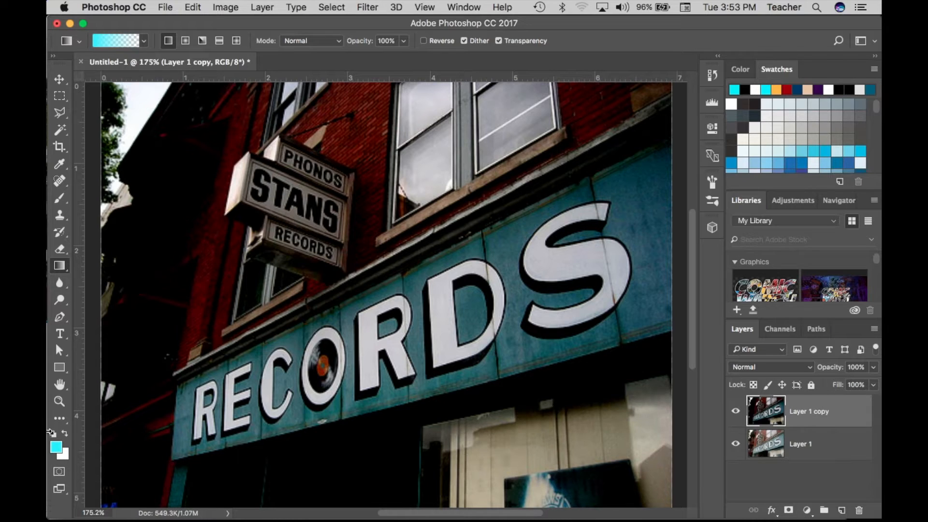
{"action": "left_click", "coordinate": [789, 511]}
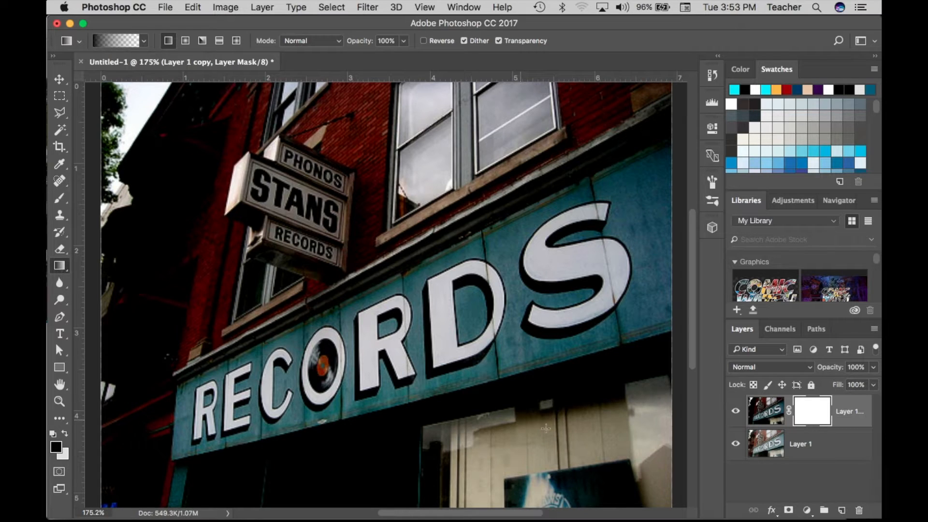
{"action": "left_click_drag", "start_coordinate": [564, 439], "coordinate": [555, 407]}
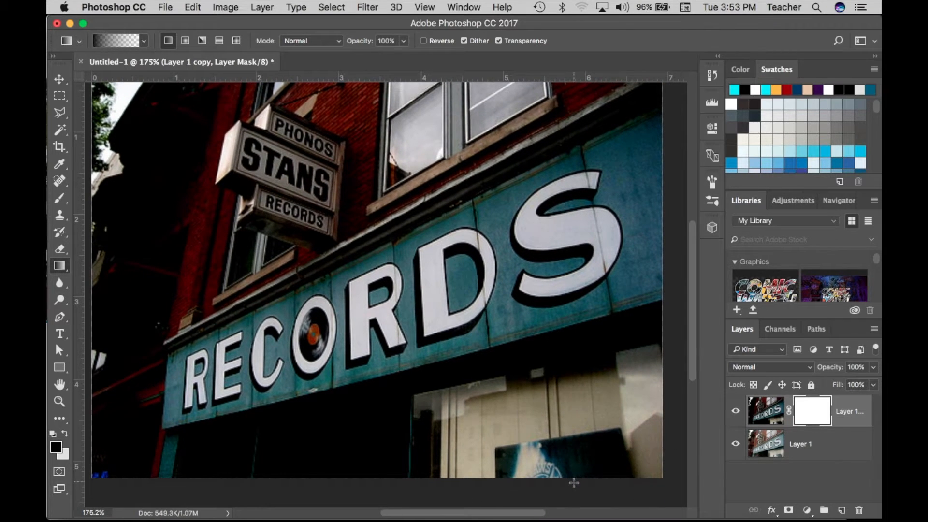
{"action": "left_click_drag", "start_coordinate": [572, 479], "coordinate": [493, 297]}
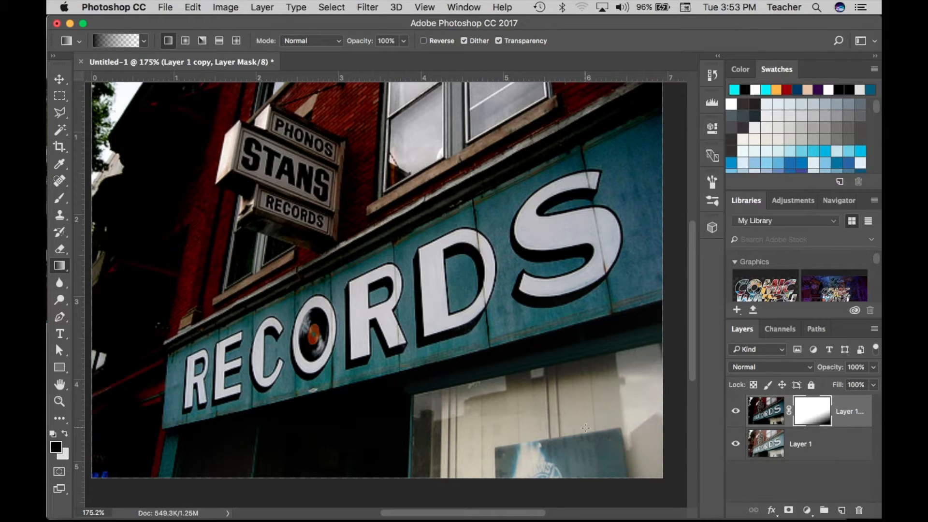
Toggle the visibility of the masked copy and Layer 1 to compare the darkened image with the original.
{"action": "left_click", "coordinate": [735, 410]}
{"action": "left_click", "coordinate": [735, 411]}
{"action": "left_click", "coordinate": [736, 442]}
{"action": "left_click", "coordinate": [736, 444]}
{"action": "left_click", "coordinate": [734, 410]}
{"action": "left_click", "coordinate": [734, 411]}
Create a new layer above the masked copy and name it Neon Tubes.
{"action": "left_click", "coordinate": [840, 510]}
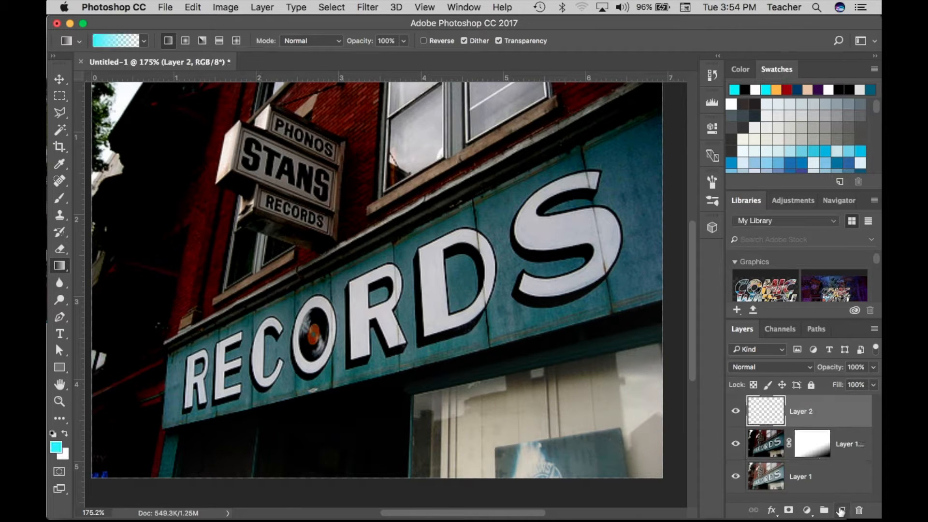
{"action": "double_click", "coordinate": [805, 412]}
{"action": "type", "text": "Neon Tube"}
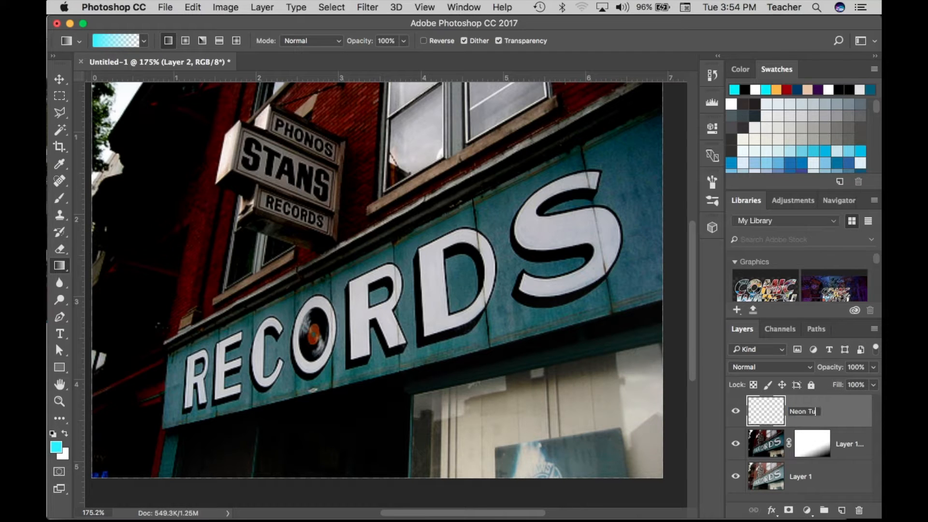
{"action": "key", "text": "Return"}
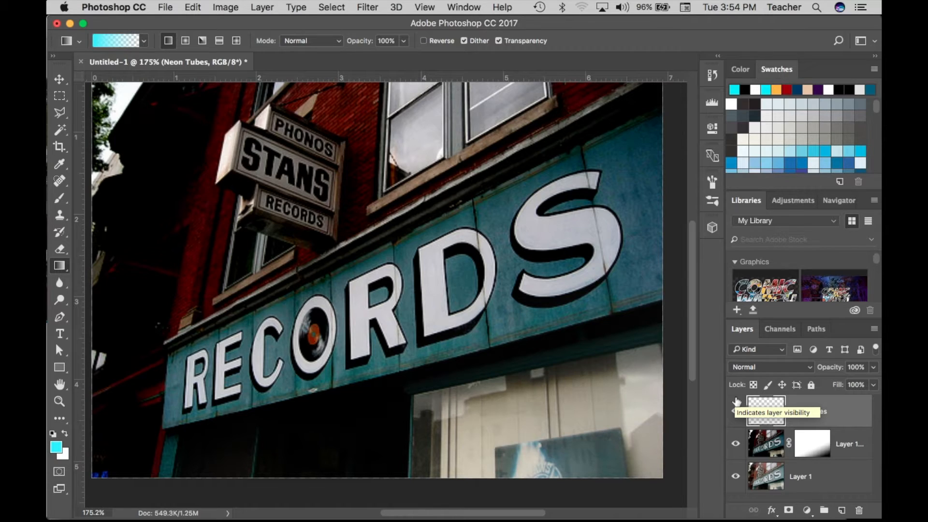
Select all the white letters of the large RECORDS sign on Layer 1 with the Magic Wand, adding each letter to the selection.
{"action": "key", "text": "w"}
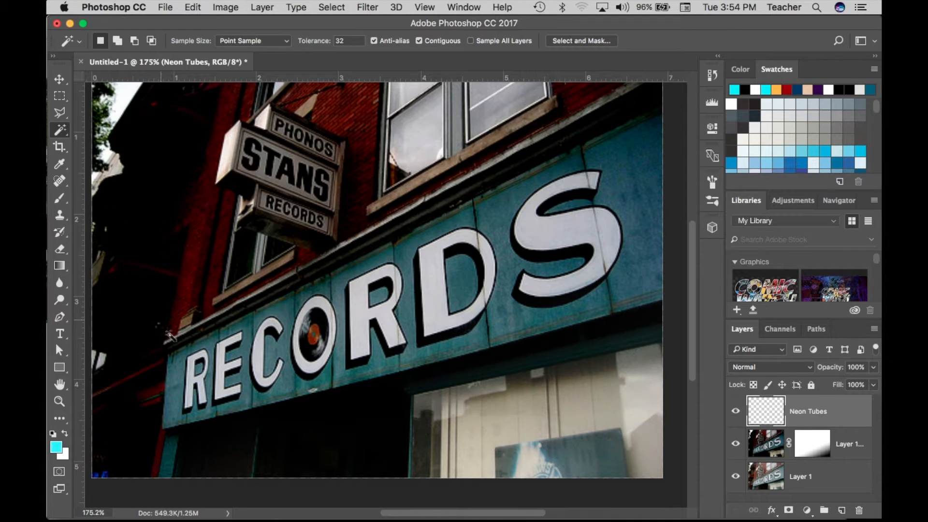
{"action": "left_click", "coordinate": [193, 382]}
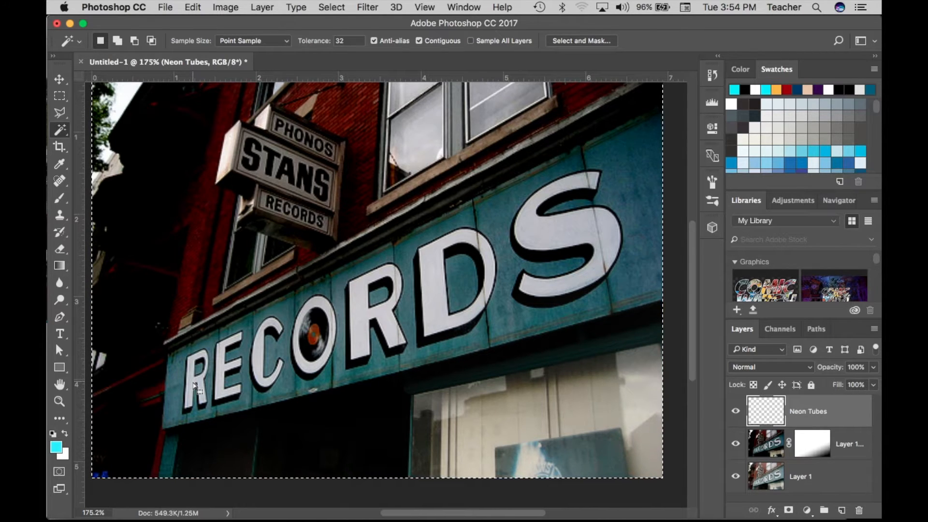
{"action": "left_click", "coordinate": [772, 473]}
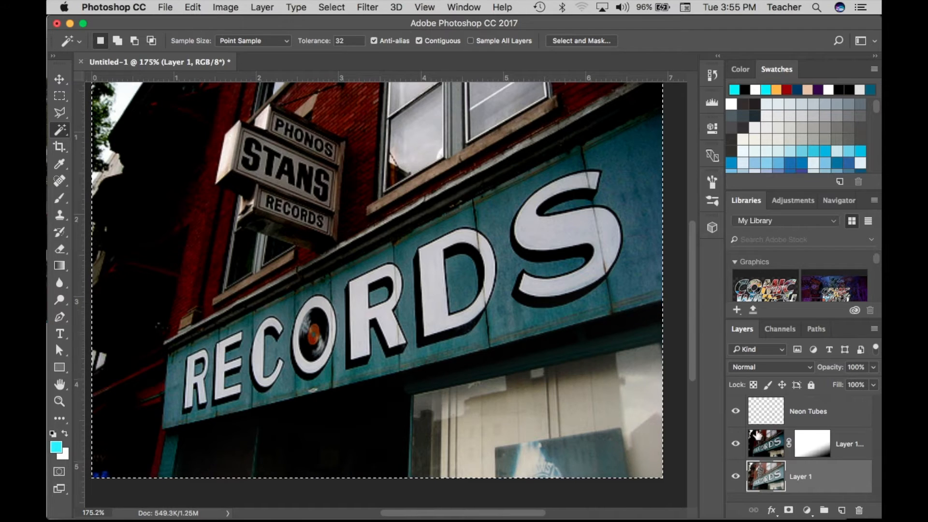
{"action": "key", "text": "super+d"}
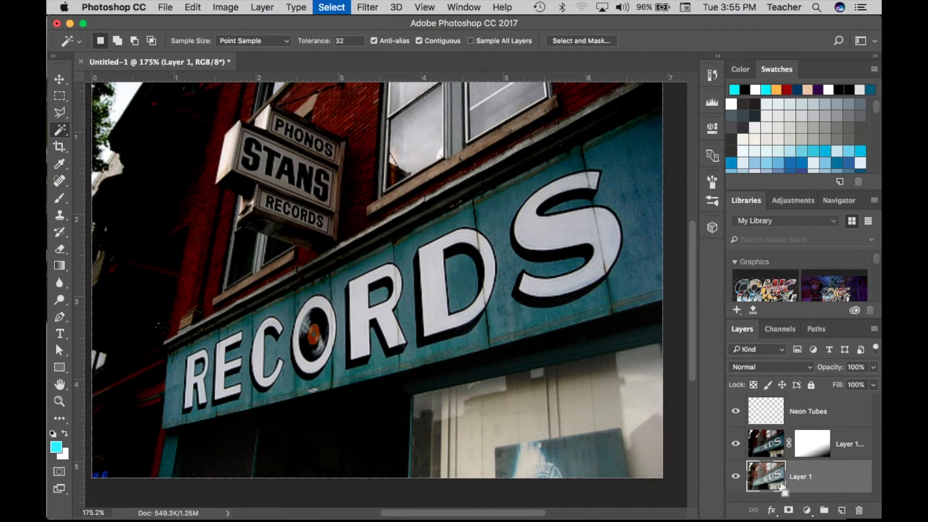
{"action": "left_click", "coordinate": [194, 372]}
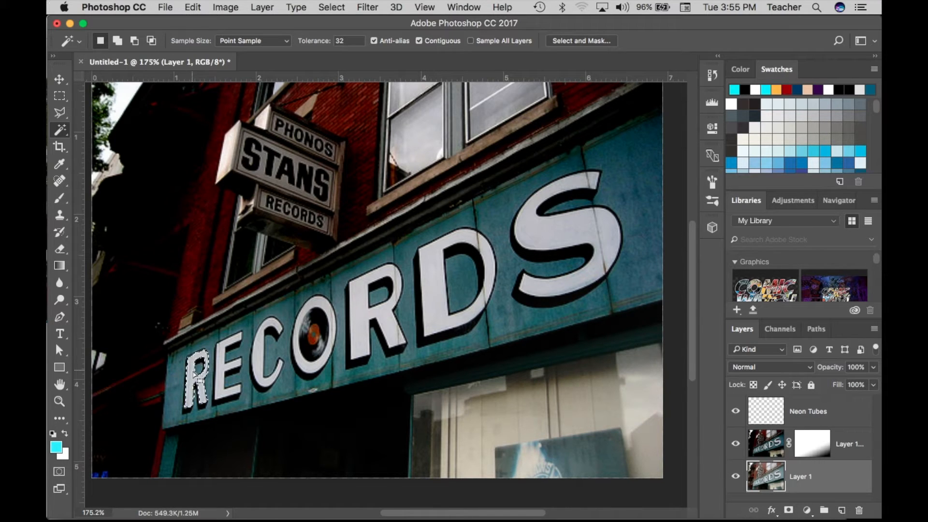
{"action": "key", "text": "shift"}
{"action": "left_click", "coordinate": [227, 376], "text": "shift"}
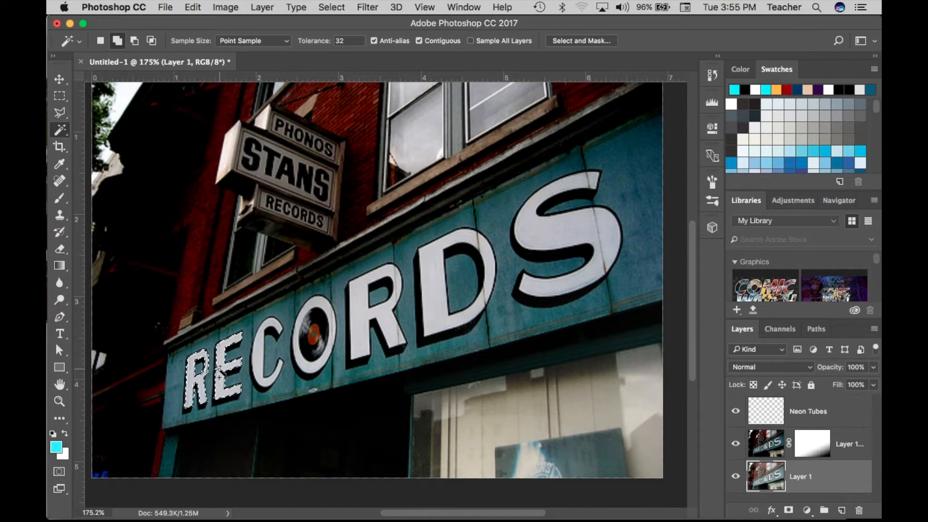
{"action": "left_click", "coordinate": [278, 362], "text": "shift"}
{"action": "left_click", "coordinate": [303, 361], "text": "shift"}
{"action": "left_click", "coordinate": [355, 323], "text": "shift"}
{"action": "left_click", "coordinate": [435, 290], "text": "shift"}
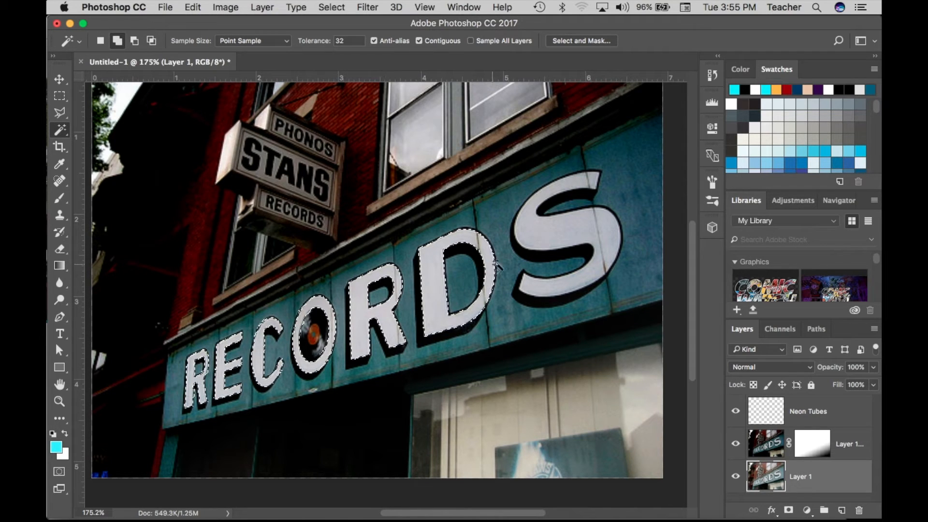
{"action": "left_click", "coordinate": [534, 237], "text": "shift"}
{"action": "left_click", "coordinate": [588, 182], "text": "shift"}
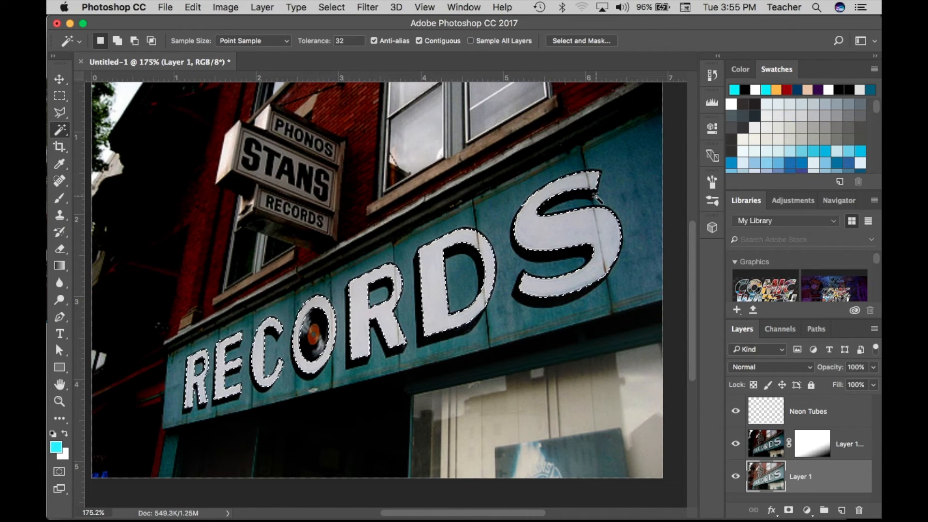
Show the selection as a Quick Mask and erase the mask along the seam lines crossing the letters D and S.
{"action": "key", "text": "q"}
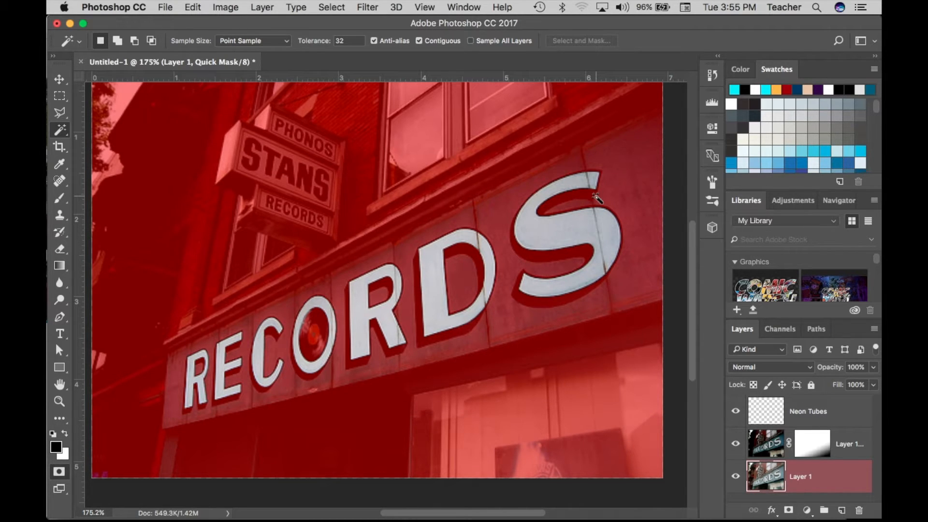
{"action": "key", "text": "super+equal"}
{"action": "key", "text": "super+equal"}
{"action": "key", "text": "super+equal"}
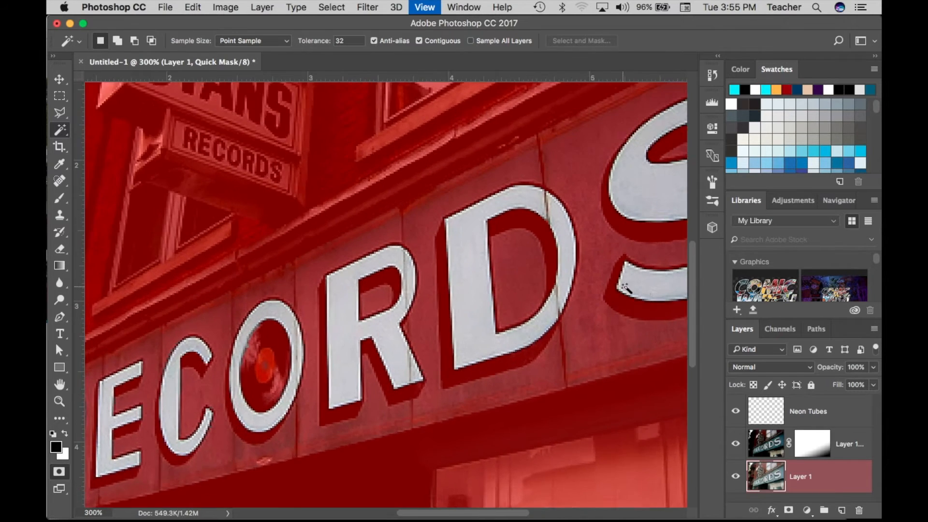
{"action": "scroll", "coordinate": [521, 289], "scroll_direction": "right", "scroll_amount": 10}
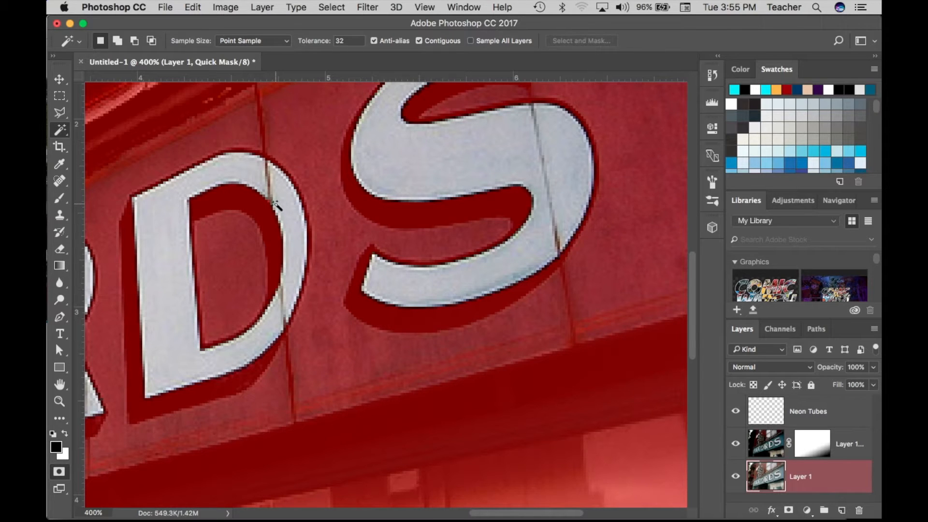
{"action": "key", "text": "e"}
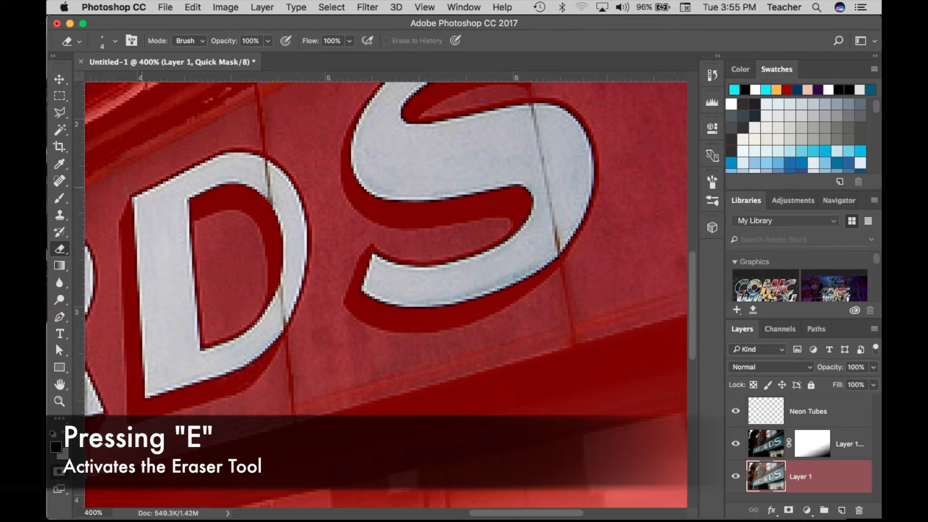
{"action": "mouse_move", "coordinate": [279, 320]}
{"action": "left_mouse_down"}
{"action": "mouse_move", "coordinate": [265, 327]}
{"action": "mouse_move", "coordinate": [281, 319]}
{"action": "mouse_move", "coordinate": [298, 270]}
{"action": "left_mouse_up"}
{"action": "mouse_move", "coordinate": [558, 236]}
{"action": "left_mouse_down"}
{"action": "mouse_move", "coordinate": [557, 248]}
{"action": "mouse_move", "coordinate": [553, 228]}
{"action": "mouse_move", "coordinate": [557, 235]}
{"action": "left_mouse_up"}
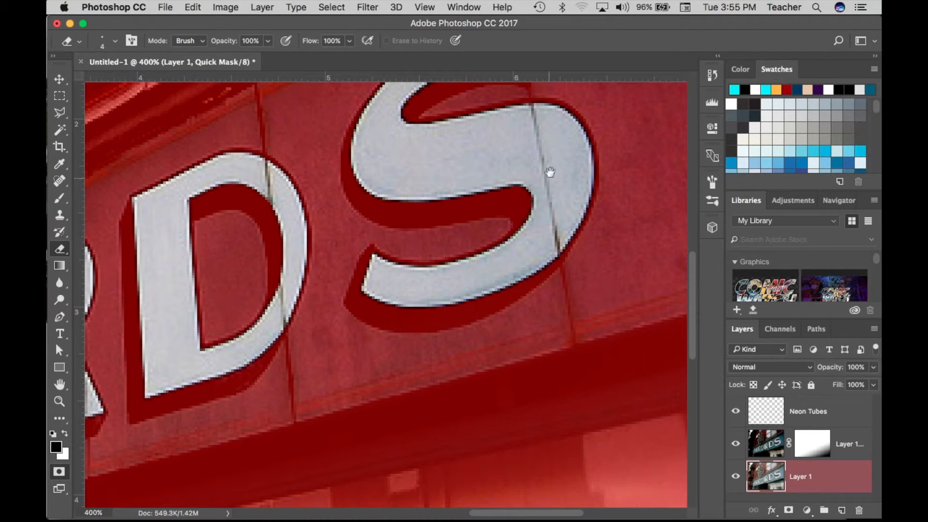
{"action": "scroll", "coordinate": [544, 182], "scroll_direction": "up", "scroll_amount": 6}
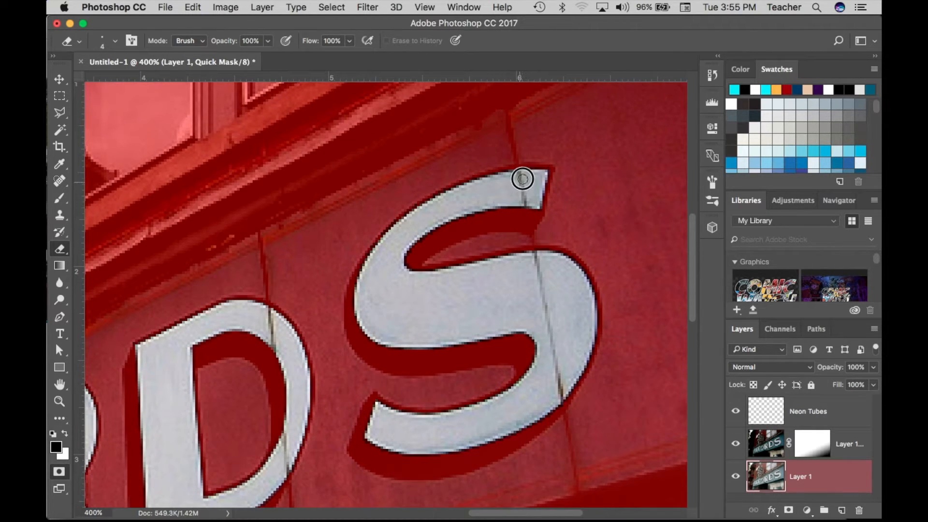
Erase the remaining mask along the seams and edges of the second R, the O and the E.
{"action": "scroll", "coordinate": [434, 236], "scroll_direction": "left", "scroll_amount": 5}
{"action": "scroll", "coordinate": [435, 235], "scroll_direction": "down", "scroll_amount": 1}
{"action": "scroll", "coordinate": [435, 235], "scroll_direction": "left", "scroll_amount": 10}
{"action": "scroll", "coordinate": [435, 235], "scroll_direction": "down", "scroll_amount": 4}
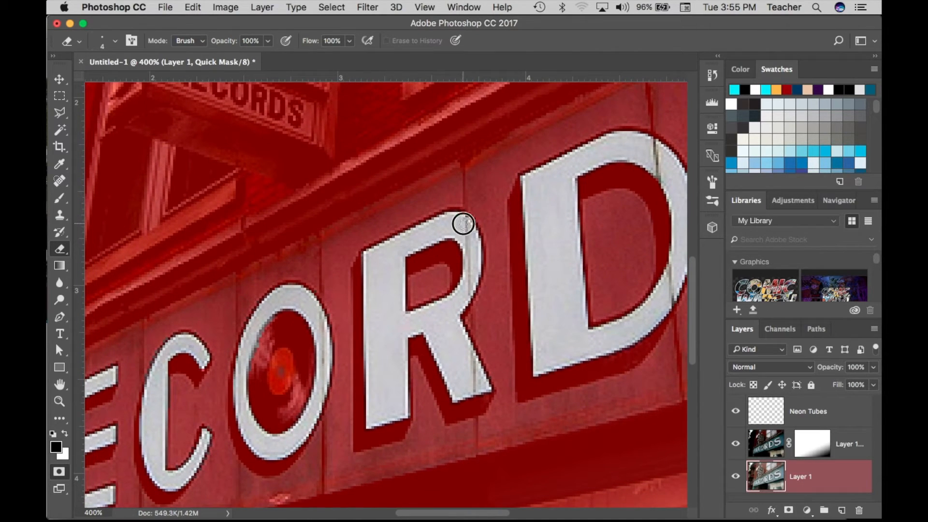
{"action": "left_click_drag", "start_coordinate": [463, 223], "coordinate": [460, 275]}
{"action": "key", "text": "super+z"}
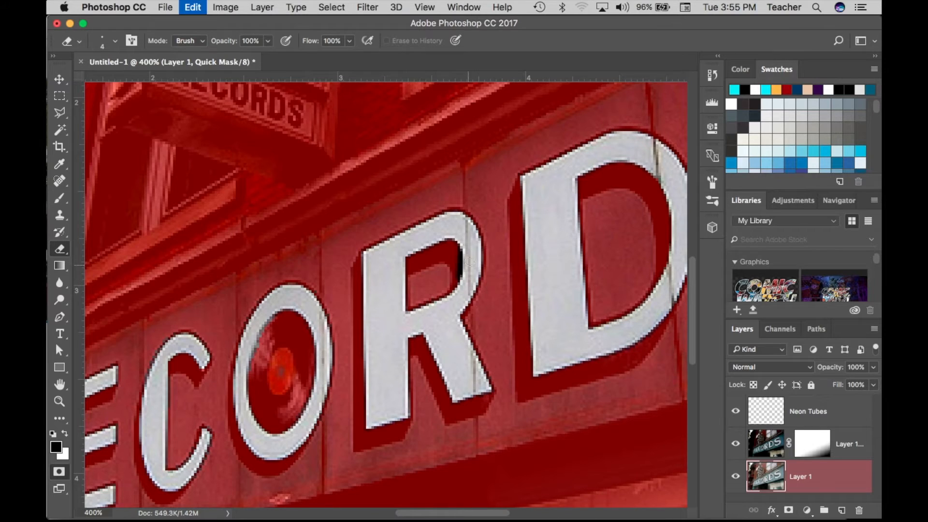
{"action": "mouse_move", "coordinate": [468, 229]}
{"action": "left_mouse_down"}
{"action": "mouse_move", "coordinate": [460, 221]}
{"action": "mouse_move", "coordinate": [467, 237]}
{"action": "left_mouse_up"}
{"action": "left_click_drag", "start_coordinate": [469, 357], "coordinate": [472, 386]}
{"action": "left_click_drag", "start_coordinate": [328, 321], "coordinate": [320, 401]}
{"action": "left_click_drag", "start_coordinate": [243, 388], "coordinate": [425, 322]}
{"action": "left_click_drag", "start_coordinate": [343, 333], "coordinate": [386, 318]}
{"action": "left_click_drag", "start_coordinate": [308, 294], "coordinate": [307, 328]}
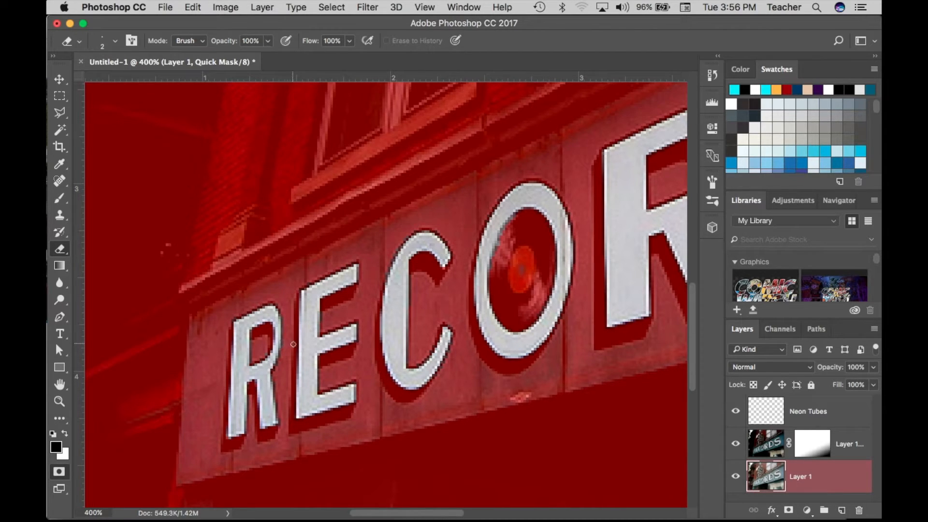
Clean up the mask around the edges of the E, C, O and second R with a size 2 brush, and convert it back to a selection.
{"action": "key", "text": "b"}
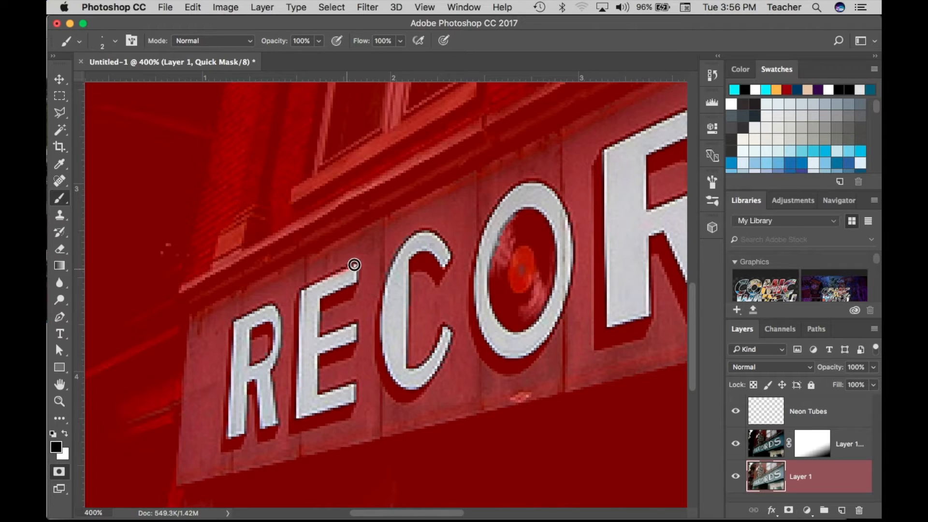
{"action": "left_click_drag", "start_coordinate": [357, 264], "coordinate": [358, 266]}
{"action": "mouse_move", "coordinate": [423, 230]}
{"action": "left_mouse_down"}
{"action": "mouse_move", "coordinate": [406, 233]}
{"action": "mouse_move", "coordinate": [381, 284]}
{"action": "left_mouse_up"}
{"action": "left_click_drag", "start_coordinate": [561, 356], "coordinate": [491, 414]}
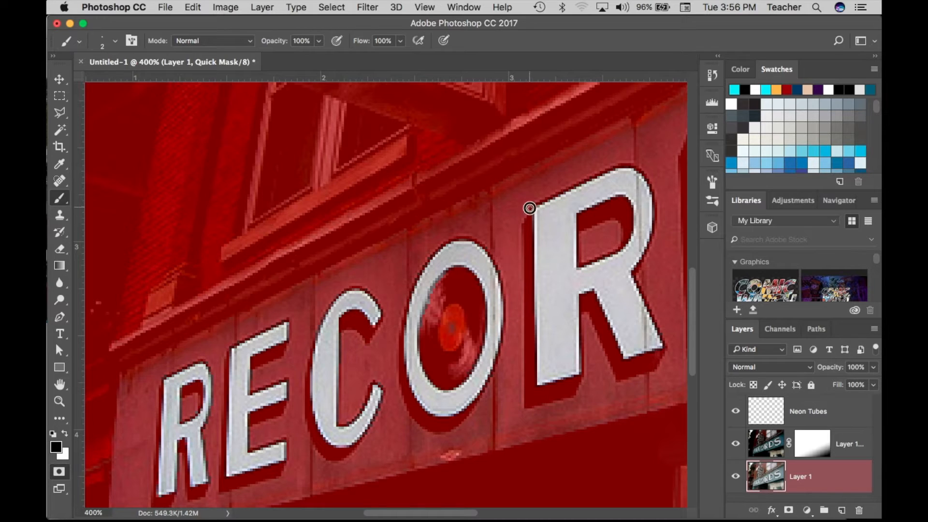
{"action": "key", "text": "q"}
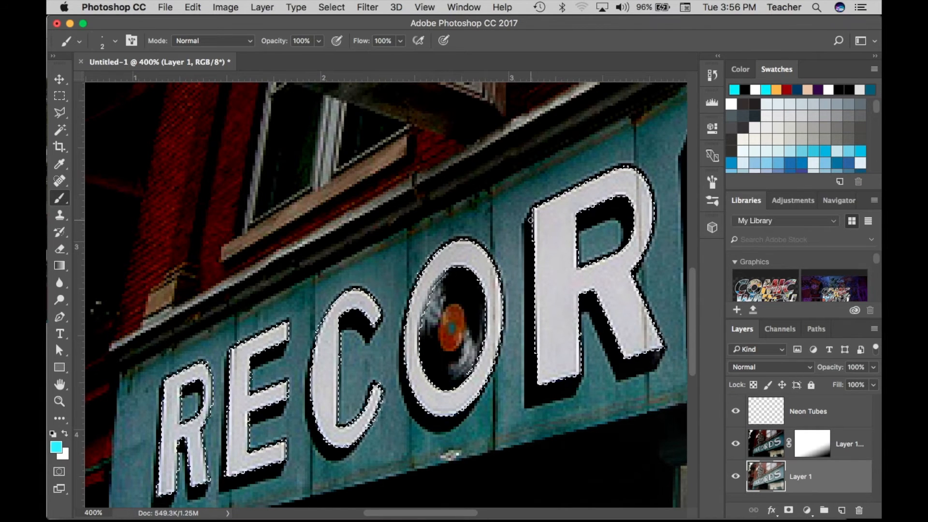
{"action": "key", "text": "q"}
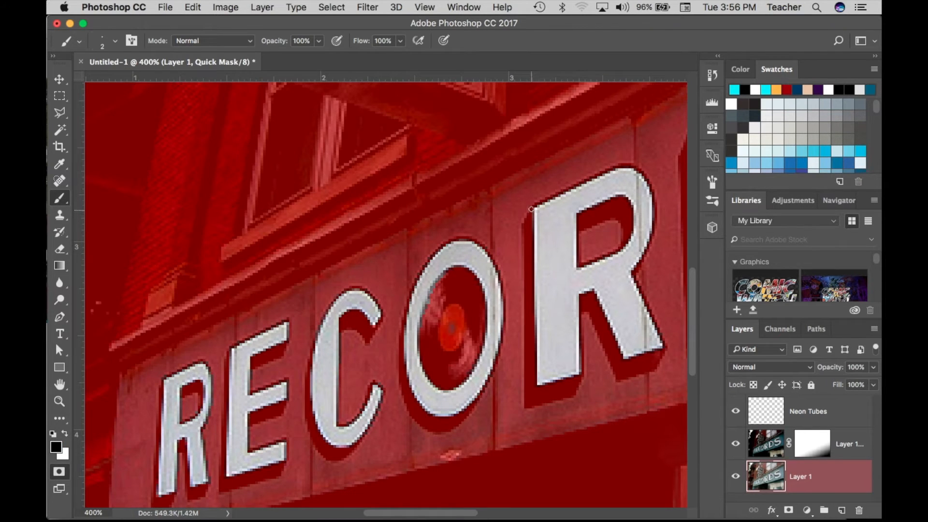
{"action": "left_click_drag", "start_coordinate": [530, 208], "coordinate": [529, 235]}
{"action": "key", "text": "q"}
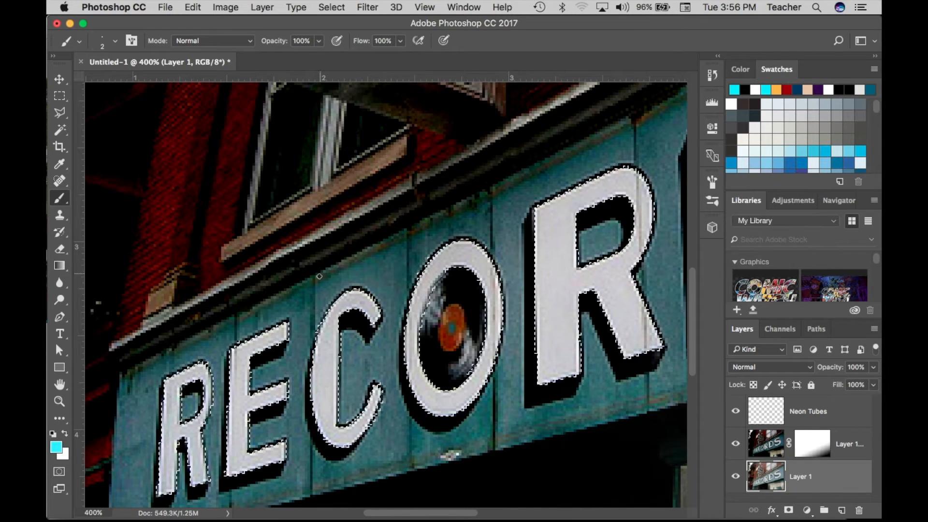
Stroke the selected letters on the Neon Tubes layer with a 2 px cyan line placed outside the selection.
{"action": "key", "text": "e"}
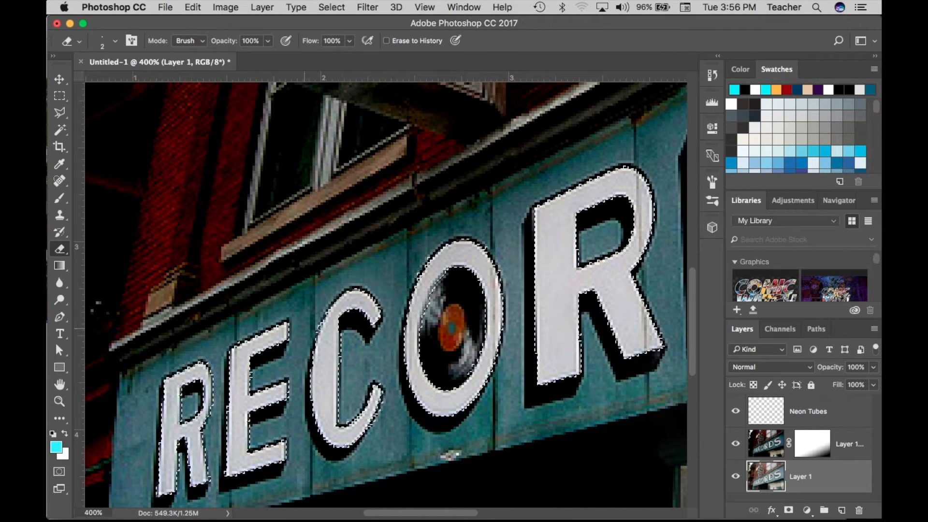
{"action": "left_click", "coordinate": [845, 416]}
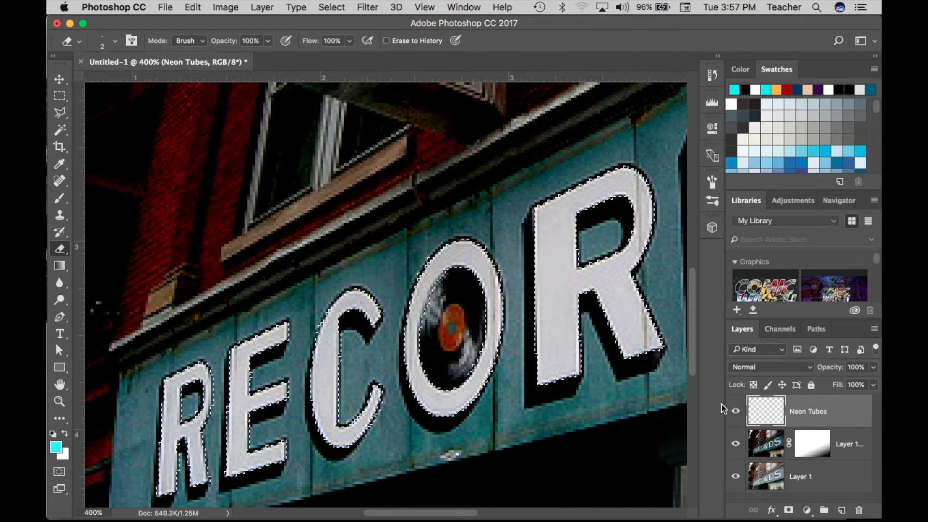
{"action": "left_click", "coordinate": [192, 7]}
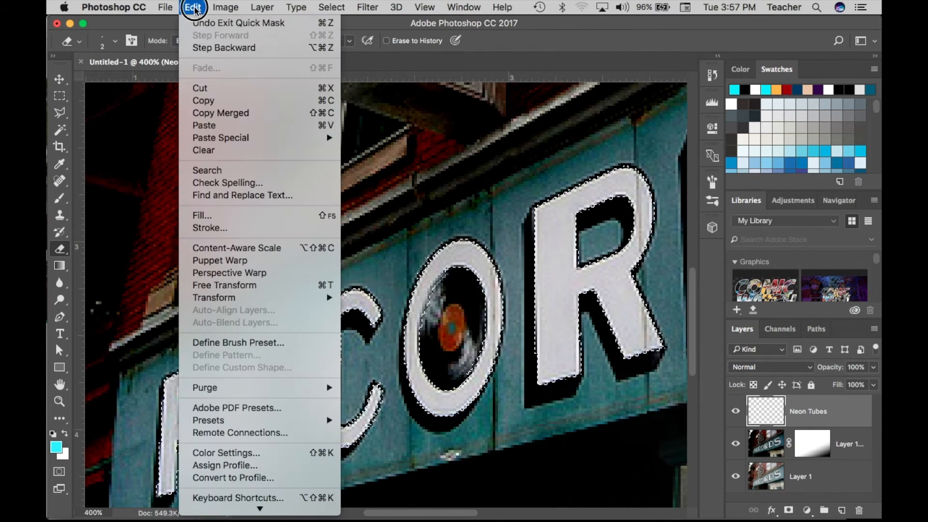
{"action": "left_click", "coordinate": [208, 226]}
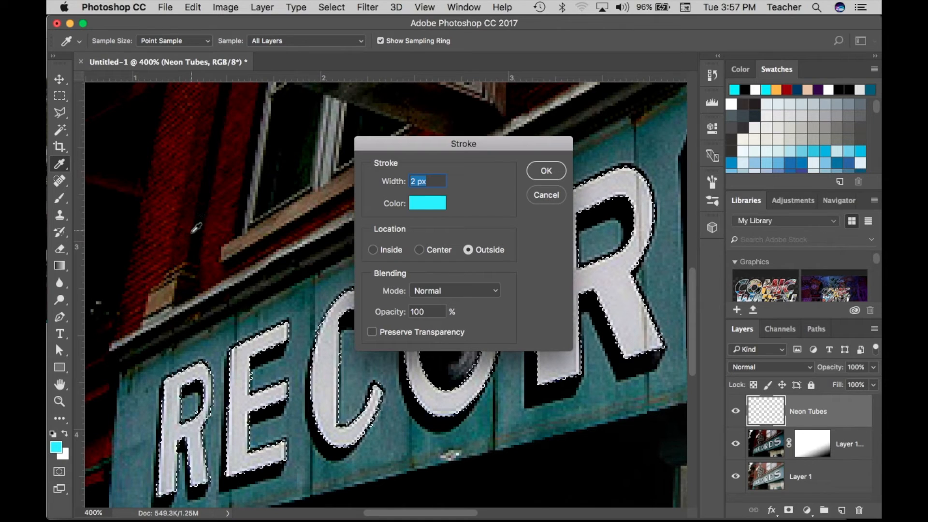
{"action": "left_click", "coordinate": [546, 171]}
{"action": "key", "text": "e"}
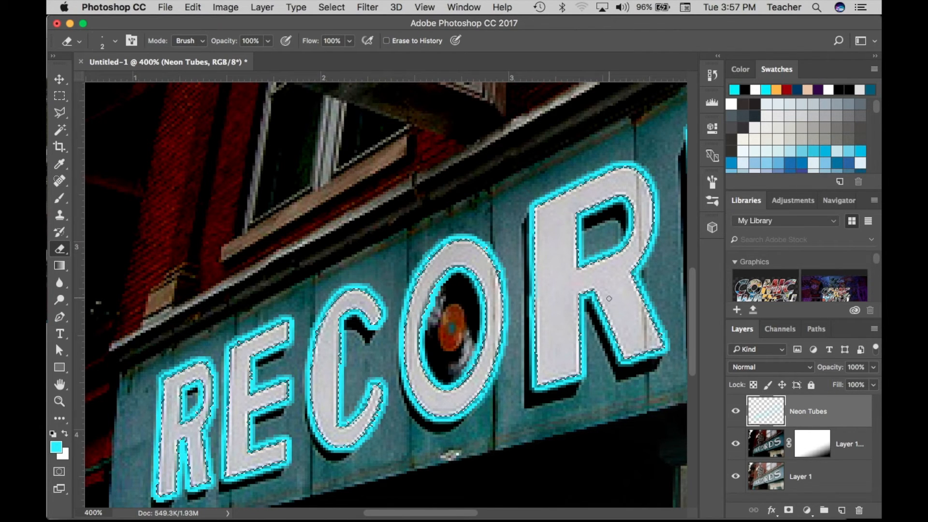
Check the stroked outline on the whole sign, viewing it without the selection and with the Neon Tubes layer's visibility toggled.
{"action": "key", "text": "super+minus"}
{"action": "key", "text": "super+minus"}
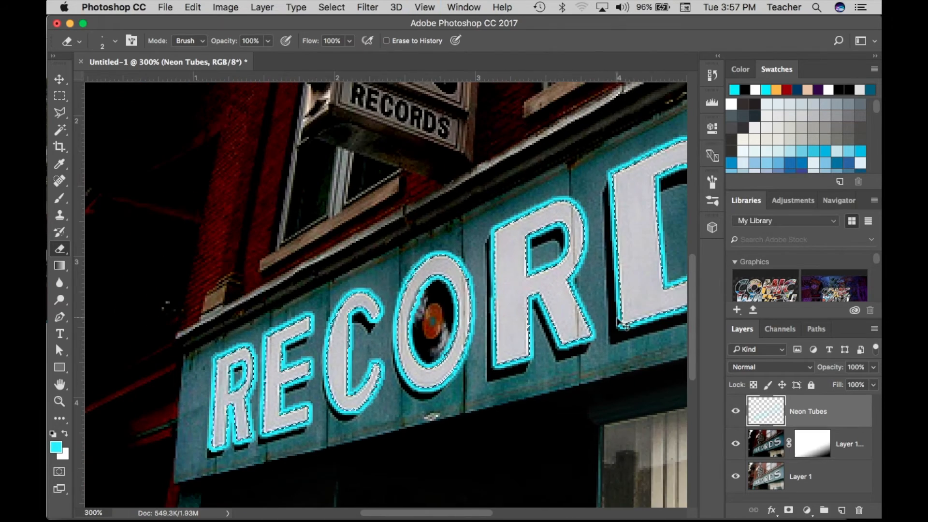
{"action": "key", "text": "super+d"}
{"action": "key", "text": "super+minus"}
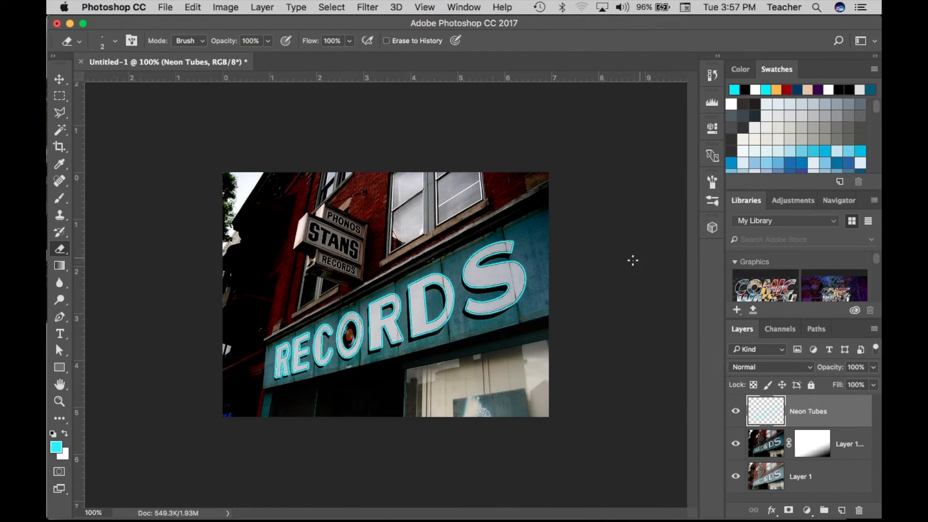
{"action": "left_click", "coordinate": [736, 412]}
{"action": "left_click", "coordinate": [738, 410]}
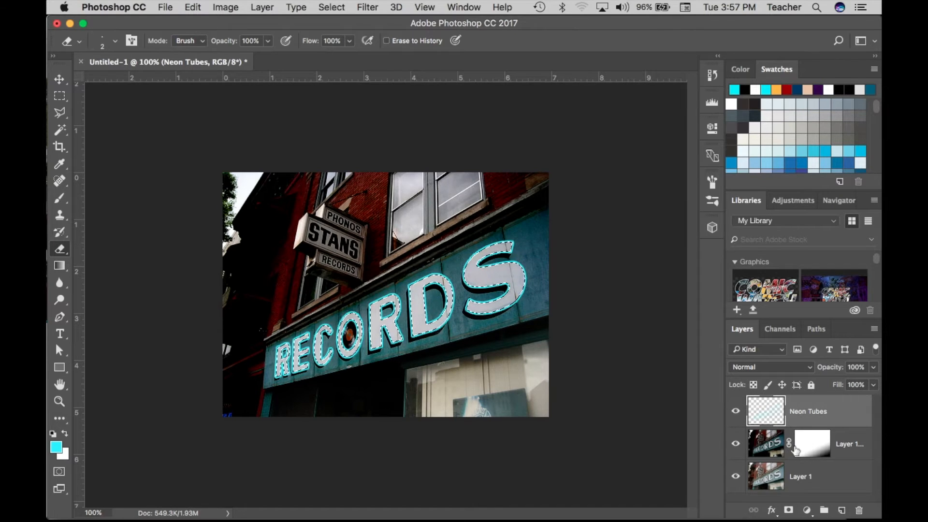
Create a layer directly above the darkened photo copy and fill the selected letters on it with black.
{"action": "left_click", "coordinate": [776, 443]}
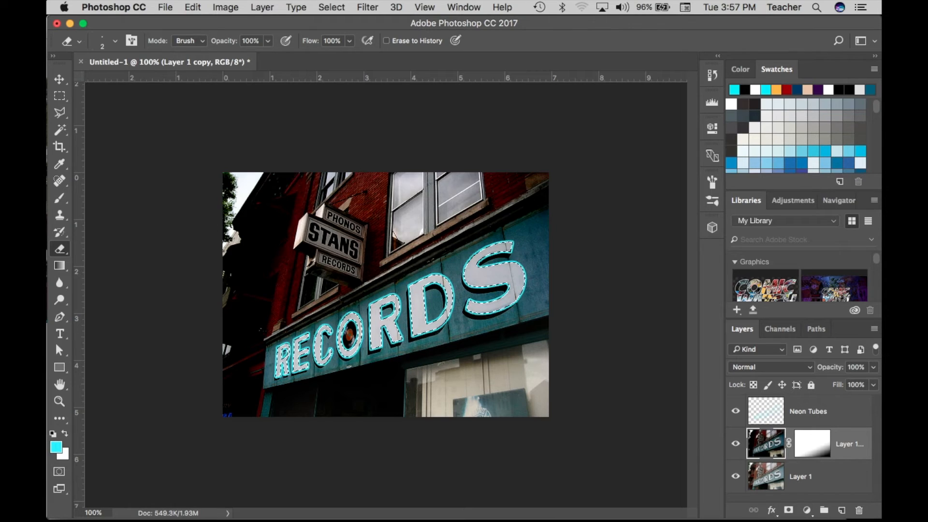
{"action": "left_click", "coordinate": [841, 510]}
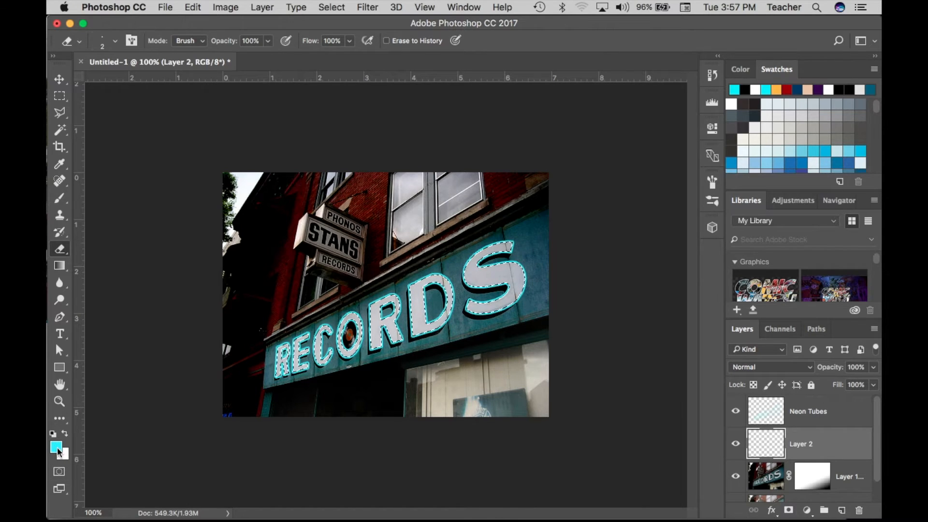
{"action": "key", "text": "d"}
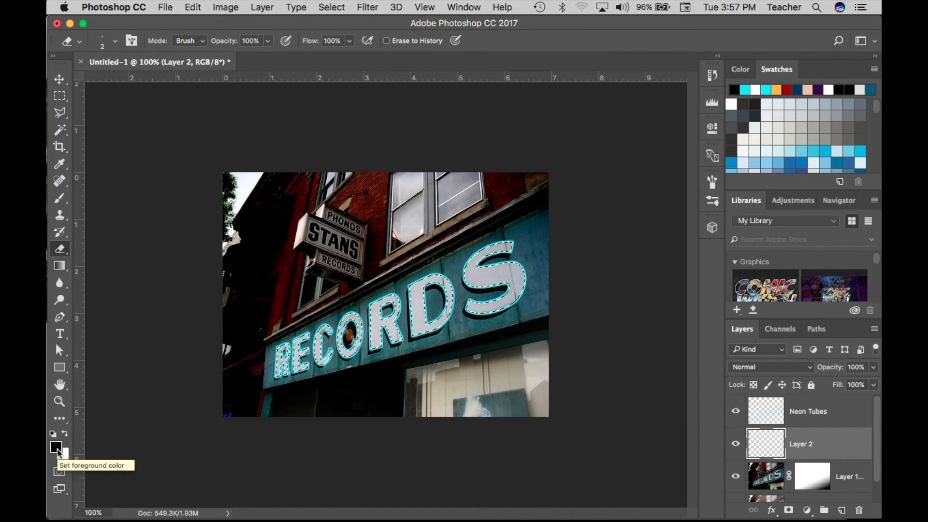
{"action": "key", "text": "alt+BackSpace"}
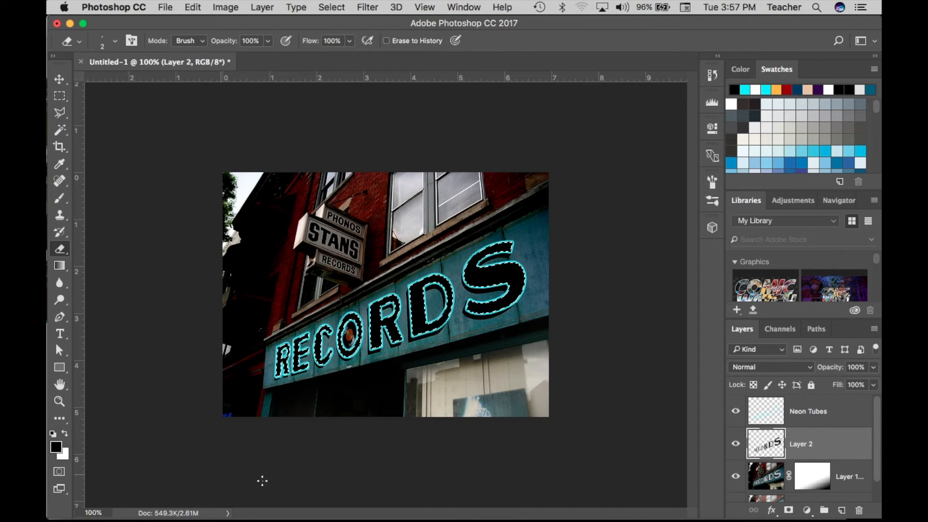
Set the black letter layer to Multiply at 22% opacity and deselect the letters.
{"action": "double_click", "coordinate": [850, 441]}
{"action": "left_click", "coordinate": [518, 138]}
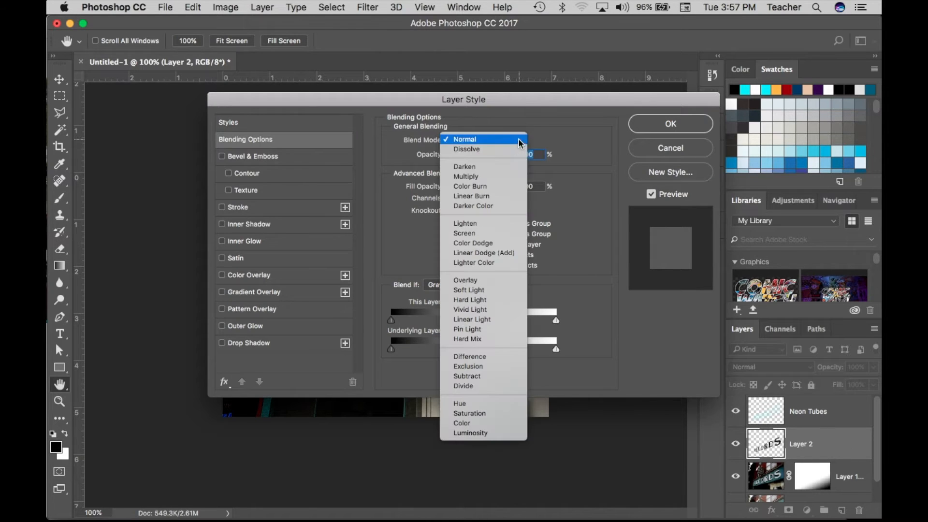
{"action": "left_click", "coordinate": [489, 177]}
{"action": "left_click_drag", "start_coordinate": [508, 98], "coordinate": [479, 369]}
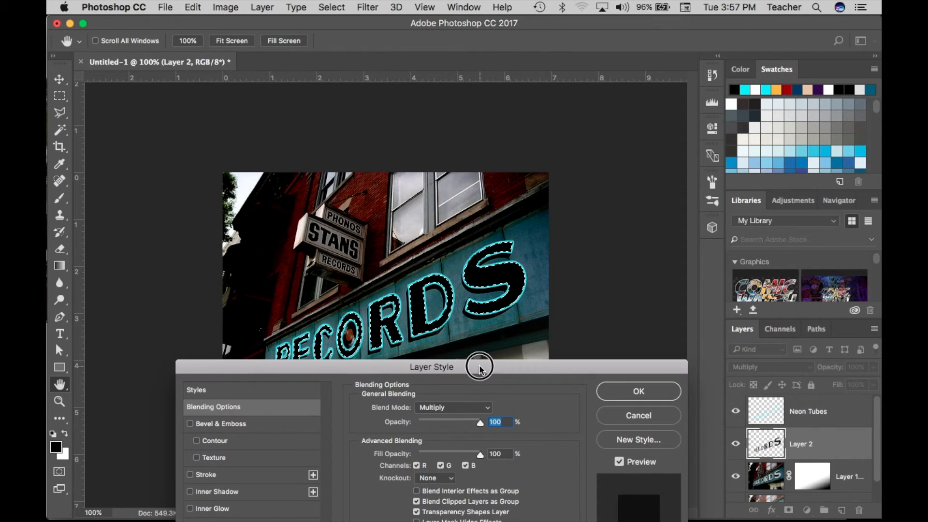
{"action": "left_click_drag", "start_coordinate": [485, 421], "coordinate": [433, 425]}
{"action": "left_click", "coordinate": [628, 393]}
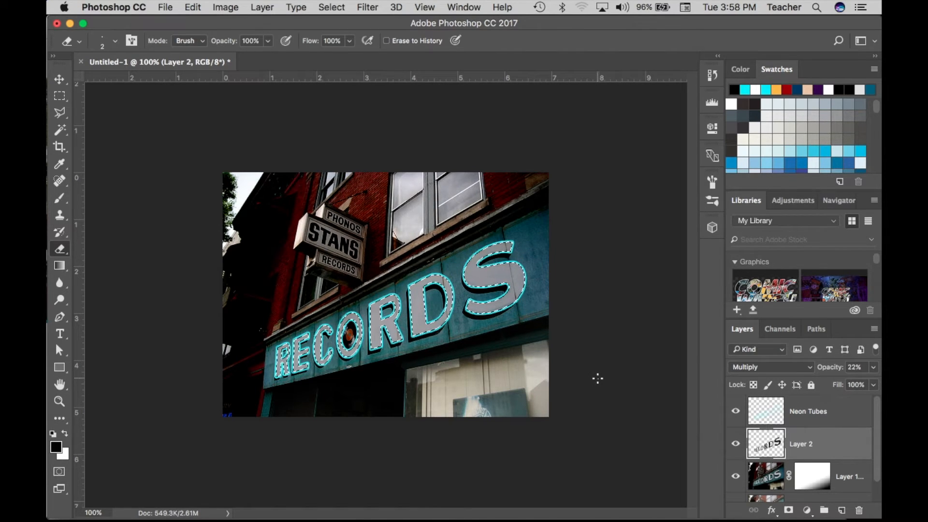
{"action": "key", "text": "ctrl+d"}
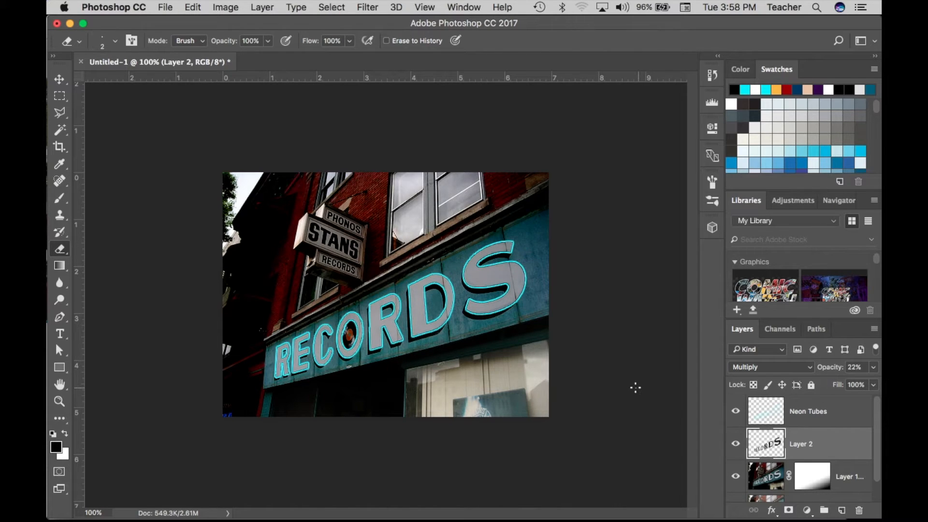
Add an Outer Glow layer style to the Neon Tubes layer, keeping the preset cyan glow settings.
{"action": "left_click", "coordinate": [840, 418]}
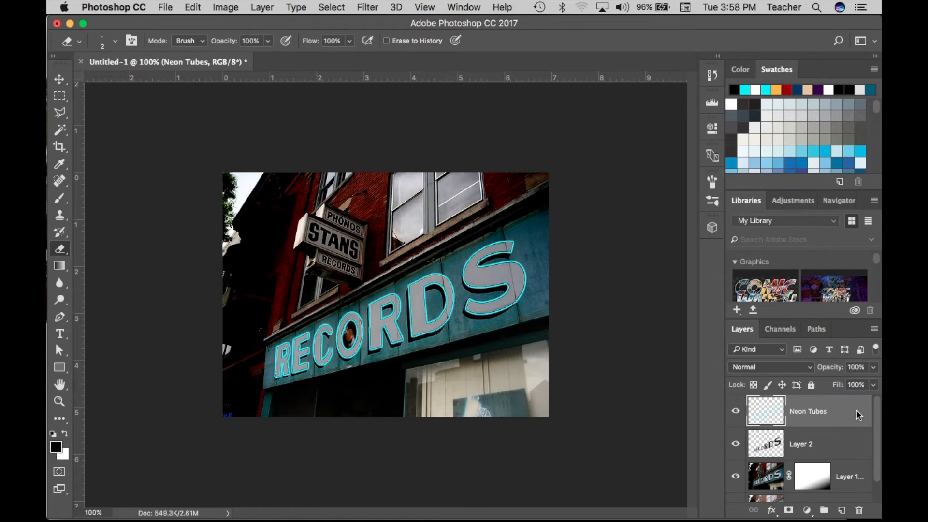
{"action": "double_click", "coordinate": [858, 415]}
{"action": "left_click_drag", "start_coordinate": [422, 100], "coordinate": [696, 33]}
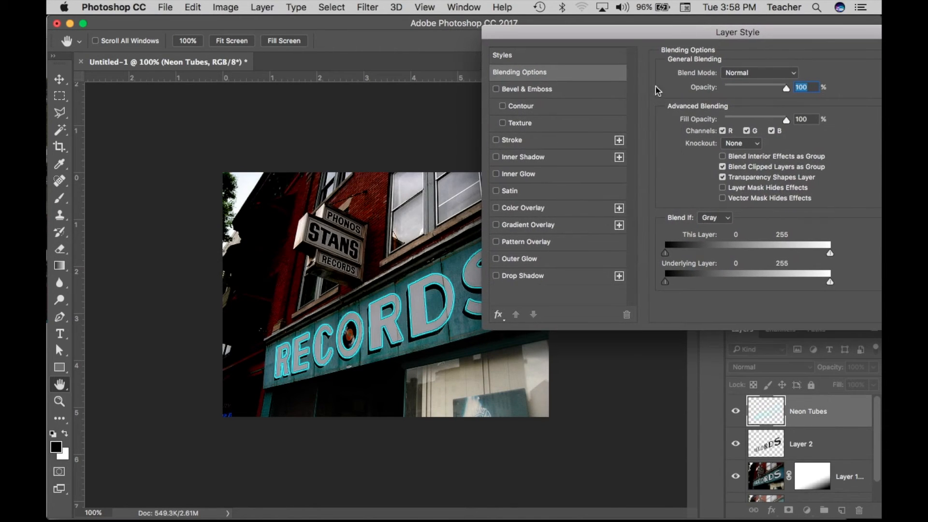
{"action": "left_click", "coordinate": [495, 258]}
{"action": "left_click", "coordinate": [515, 261]}
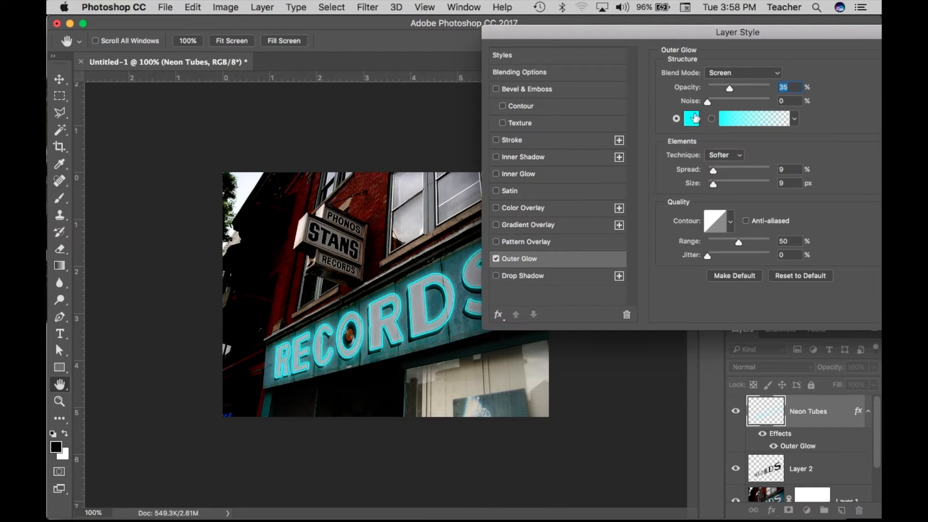
Add an Inner Glow to the Neon Tubes layer and change its colour to a bright cyan based on the sign.
{"action": "left_click", "coordinate": [495, 175]}
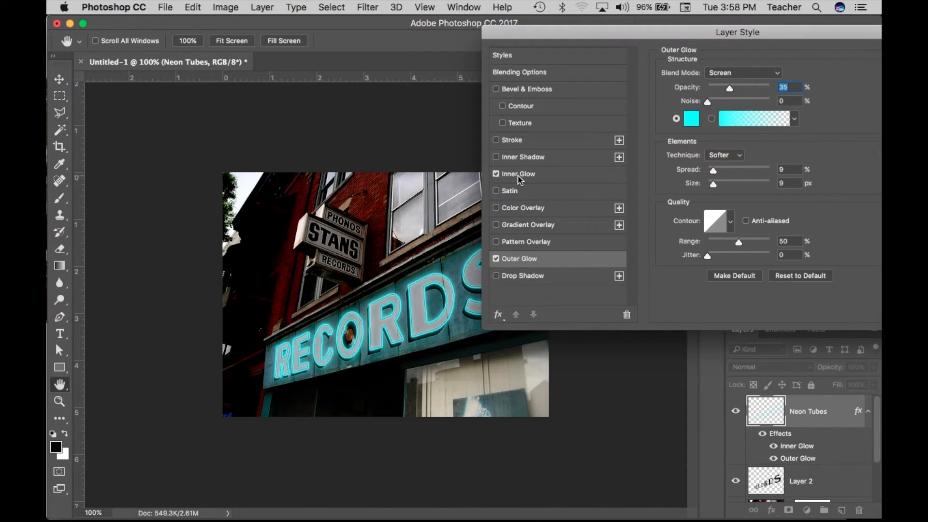
{"action": "left_click", "coordinate": [519, 177]}
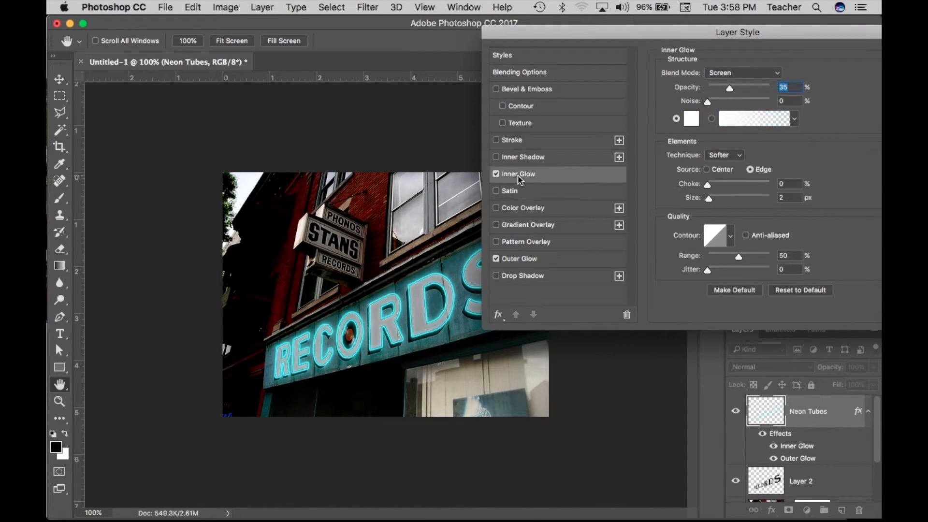
{"action": "left_click", "coordinate": [690, 118]}
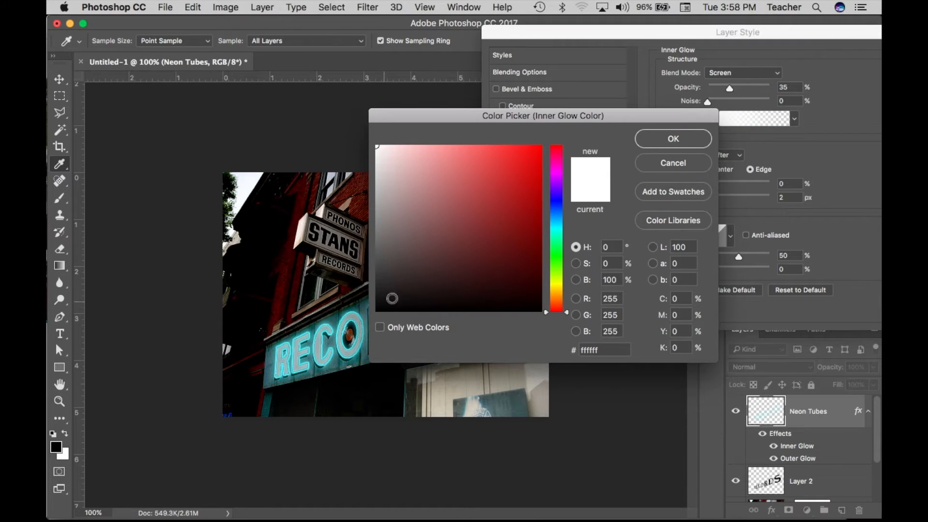
{"action": "left_click", "coordinate": [360, 322]}
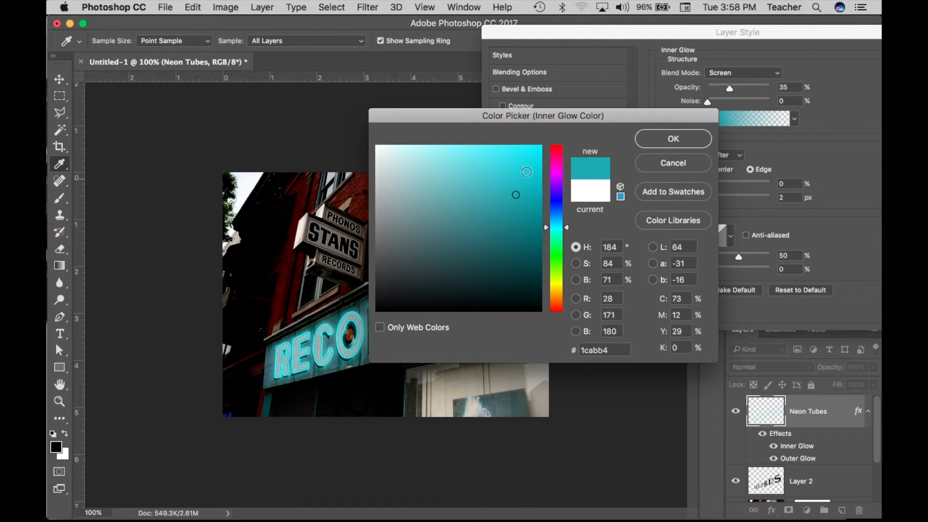
{"action": "left_click", "coordinate": [535, 152]}
{"action": "left_click", "coordinate": [677, 139]}
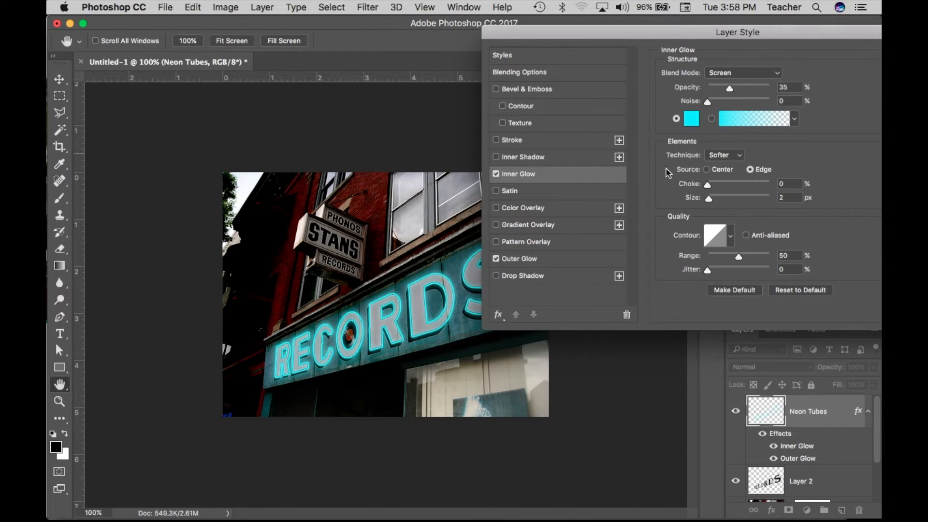
Set the Inner Glow's source to Center, choke to 6%, size to 7 px and opacity to 42%.
{"action": "left_click", "coordinate": [708, 184]}
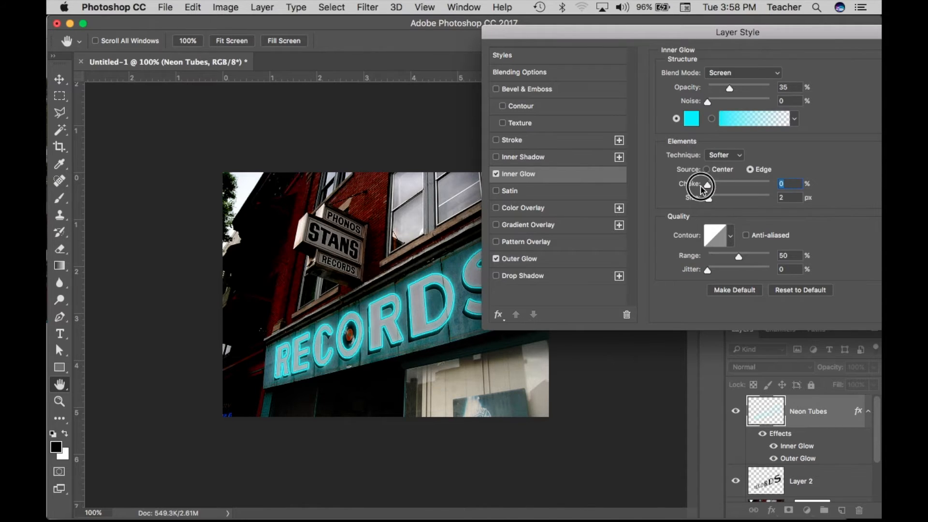
{"action": "left_click", "coordinate": [730, 157]}
{"action": "left_click", "coordinate": [760, 155]}
{"action": "mouse_move", "coordinate": [709, 185]}
{"action": "left_mouse_down"}
{"action": "mouse_move", "coordinate": [729, 199]}
{"action": "mouse_move", "coordinate": [714, 198]}
{"action": "mouse_move", "coordinate": [747, 200]}
{"action": "mouse_move", "coordinate": [712, 198]}
{"action": "left_mouse_up"}
{"action": "left_click_drag", "start_coordinate": [727, 90], "coordinate": [734, 90]}
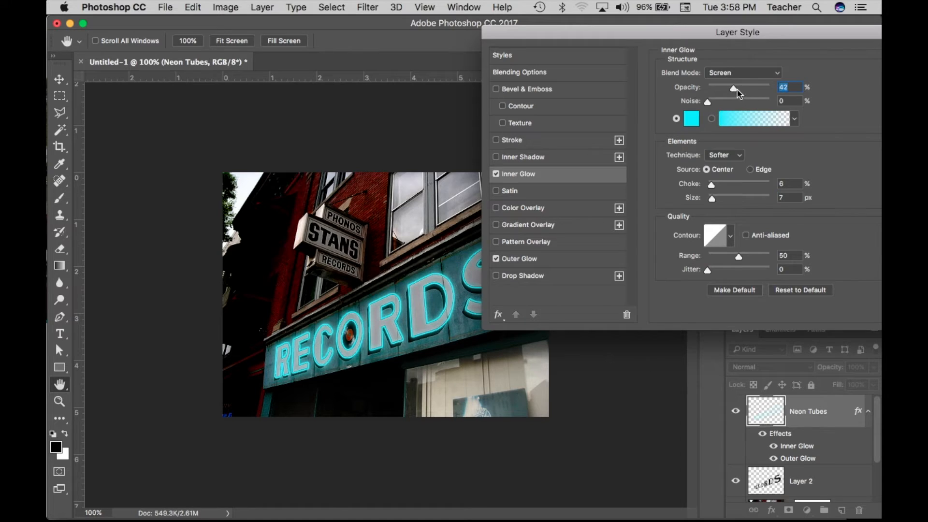
Try the Multiply blend mode for the Inner Glow, and return it to Screen.
{"action": "left_click", "coordinate": [770, 73]}
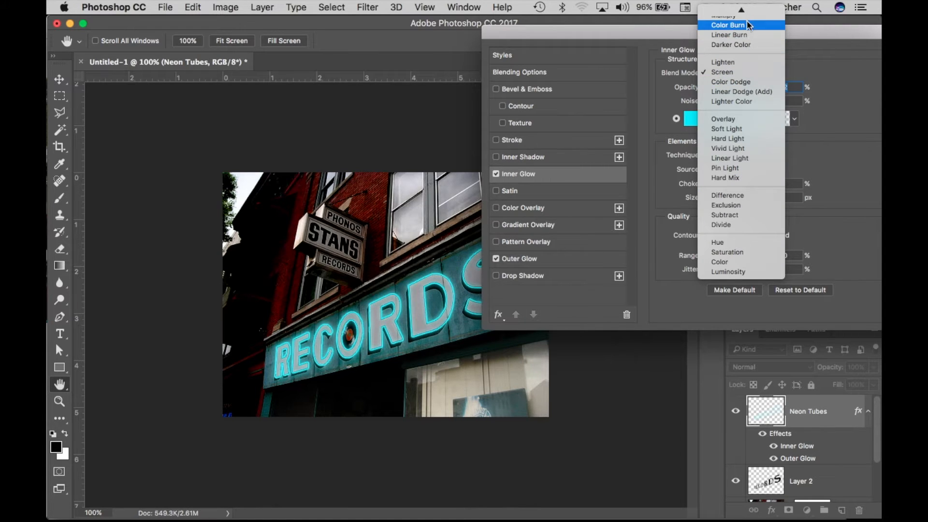
{"action": "mouse_move", "coordinate": [747, 10]}
{"action": "left_click", "coordinate": [743, 49]}
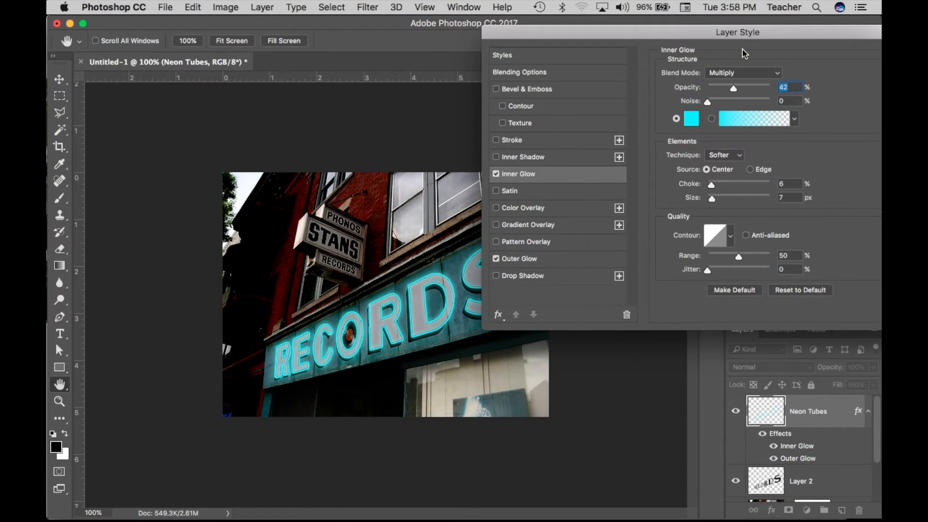
{"action": "left_click", "coordinate": [767, 74]}
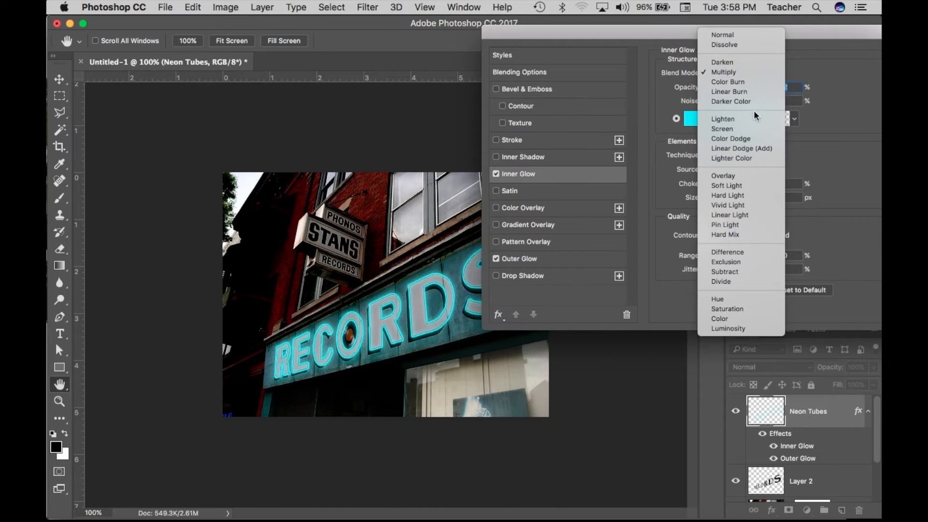
{"action": "left_click", "coordinate": [758, 127]}
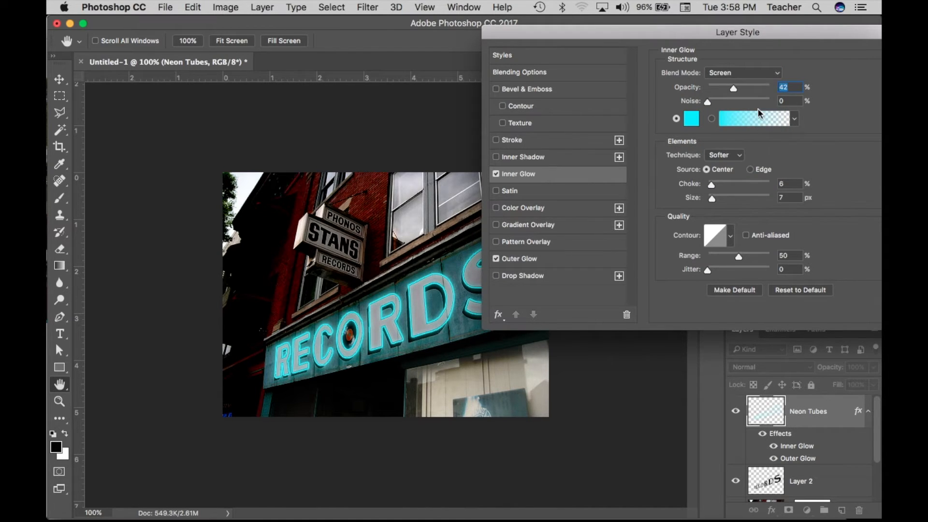
Apply the glow effects to the Neon Tubes layer and collapse its effects list.
{"action": "left_click_drag", "start_coordinate": [794, 41], "coordinate": [595, 37]}
{"action": "left_click", "coordinate": [731, 56]}
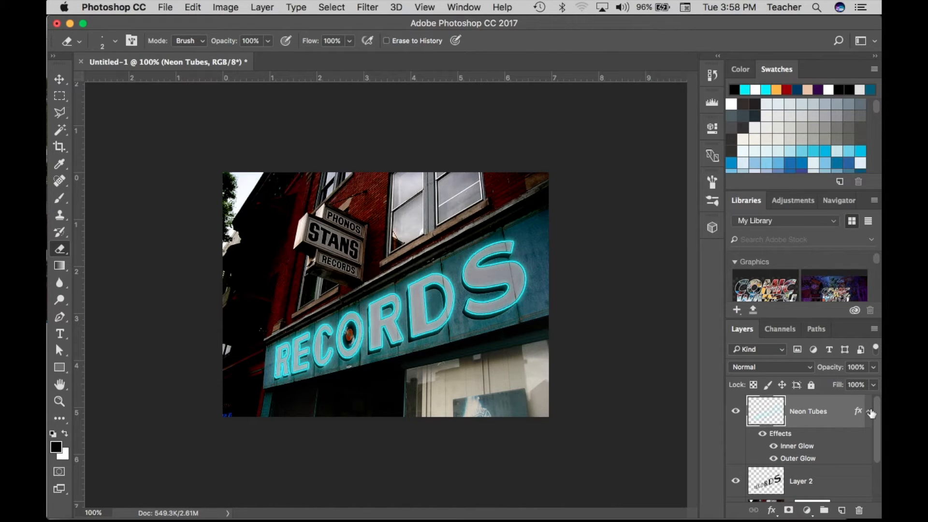
{"action": "left_click", "coordinate": [869, 411]}
Duplicate Layer 1 and apply a Gaussian Blur to the copy, with the radius raised slightly above 4.0 pixels.
{"action": "scroll", "coordinate": [849, 445], "scroll_direction": "down", "scroll_amount": 2}
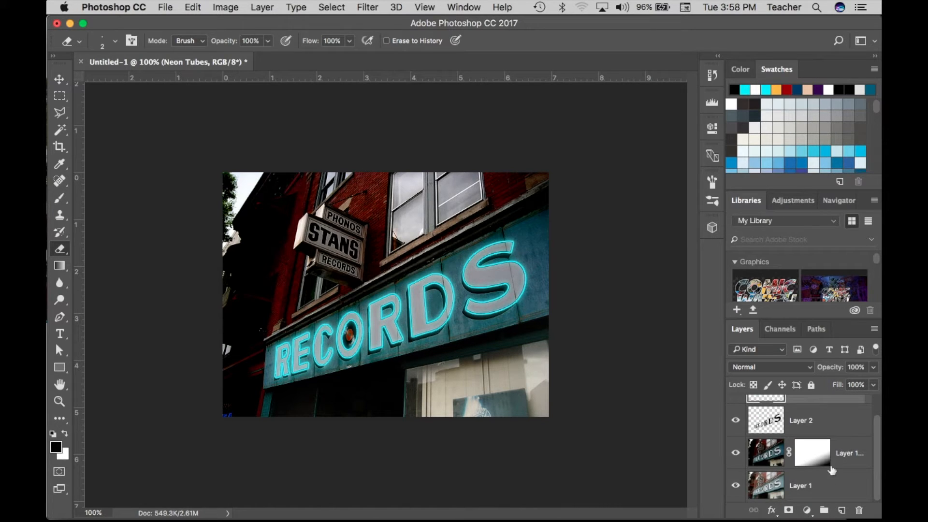
{"action": "left_click", "coordinate": [818, 485]}
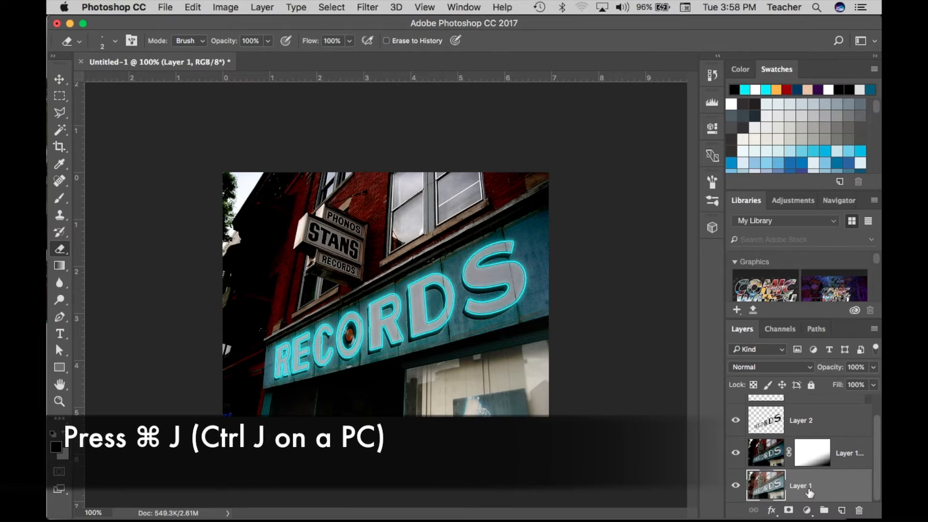
{"action": "key", "text": "super+j"}
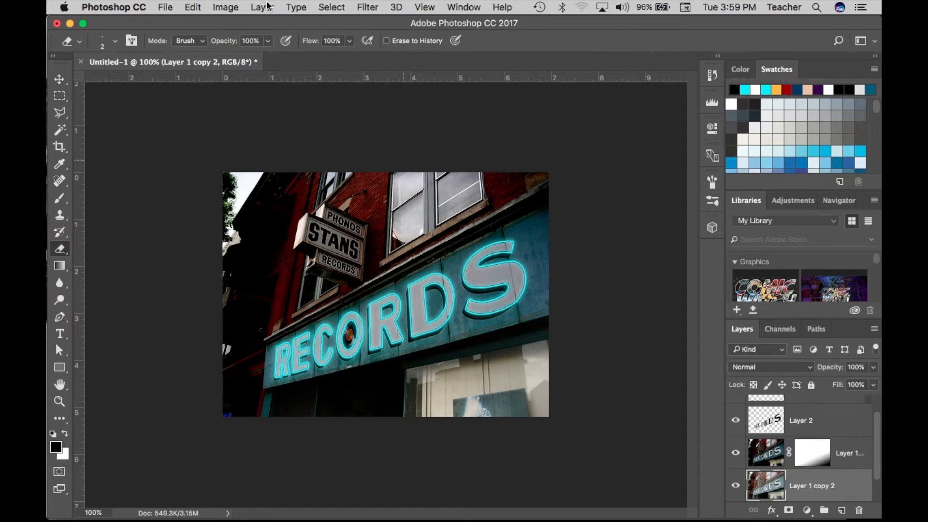
{"action": "left_click", "coordinate": [366, 7]}
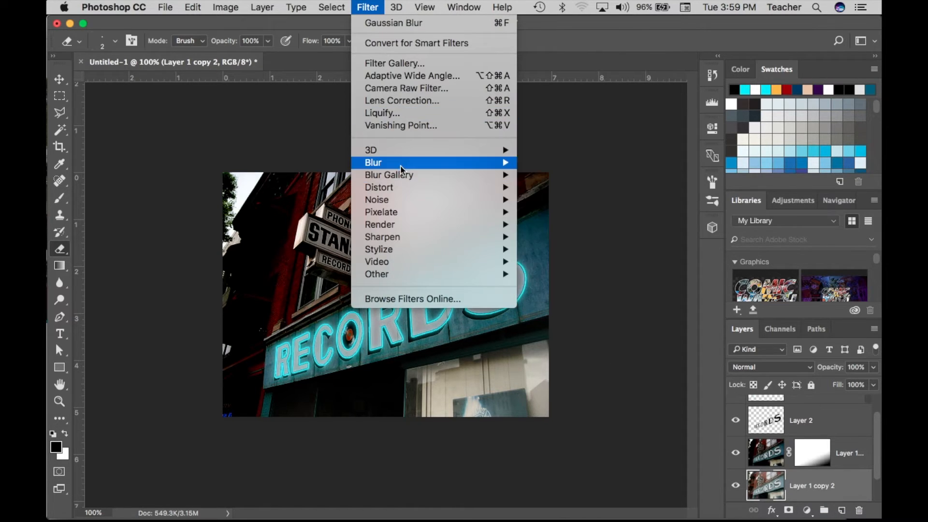
{"action": "mouse_move", "coordinate": [399, 162]}
{"action": "left_click", "coordinate": [563, 213]}
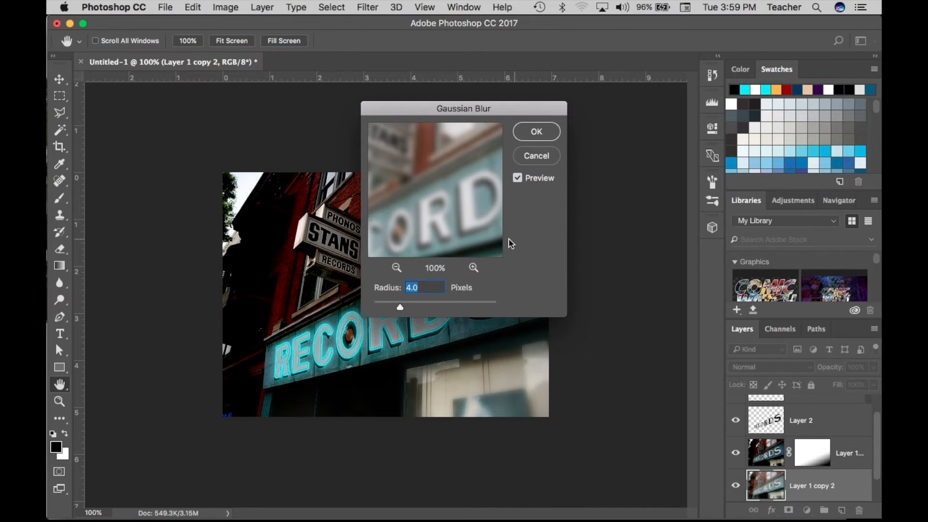
{"action": "mouse_move", "coordinate": [400, 306]}
{"action": "left_mouse_down"}
{"action": "mouse_move", "coordinate": [432, 307]}
{"action": "mouse_move", "coordinate": [404, 306]}
{"action": "left_mouse_up"}
{"action": "left_click", "coordinate": [531, 132]}
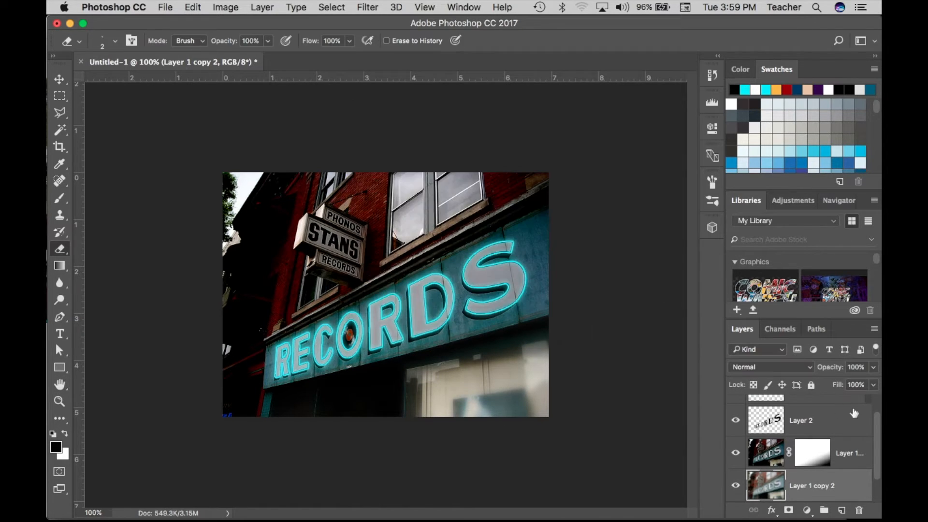
Duplicate the darkened, masked photo layer above the blurred copy and set the duplicate's blend mode to Multiply.
{"action": "scroll", "coordinate": [808, 454], "scroll_direction": "up", "scroll_amount": 1}
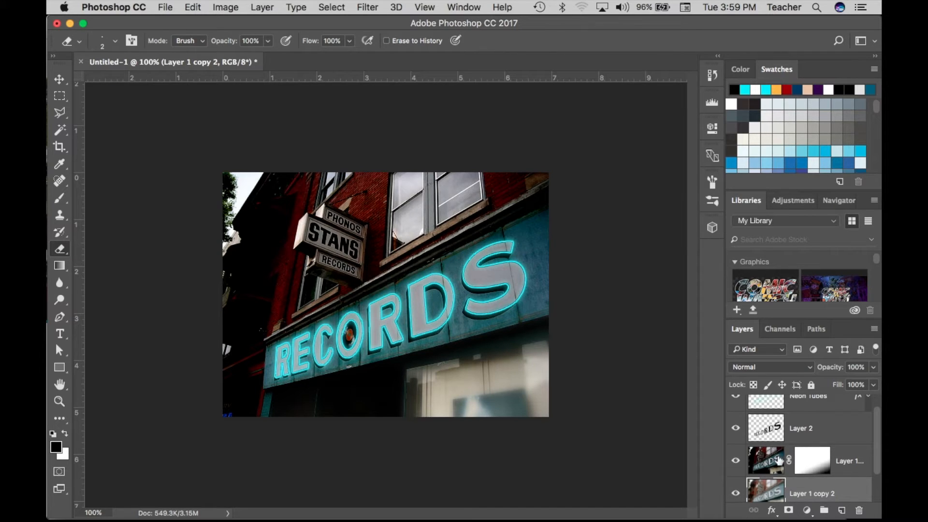
{"action": "left_click", "coordinate": [774, 460]}
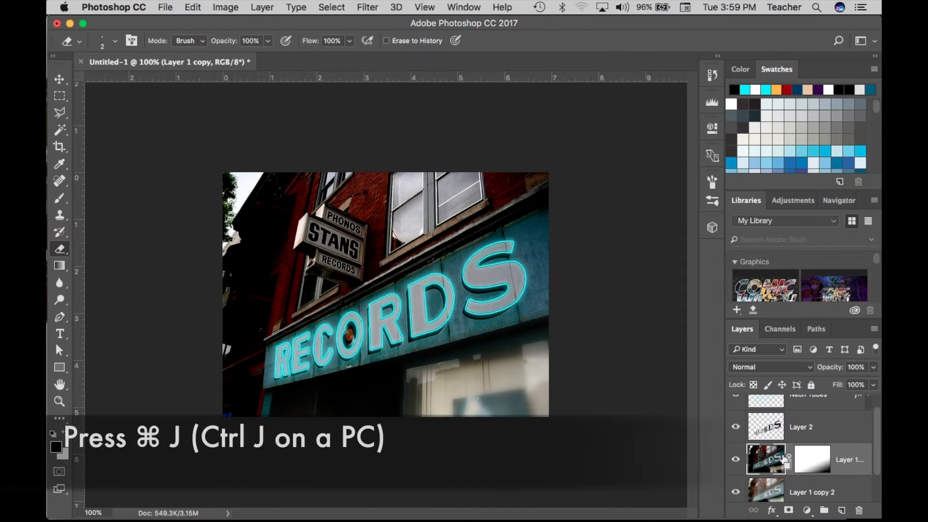
{"action": "key", "text": "super+j"}
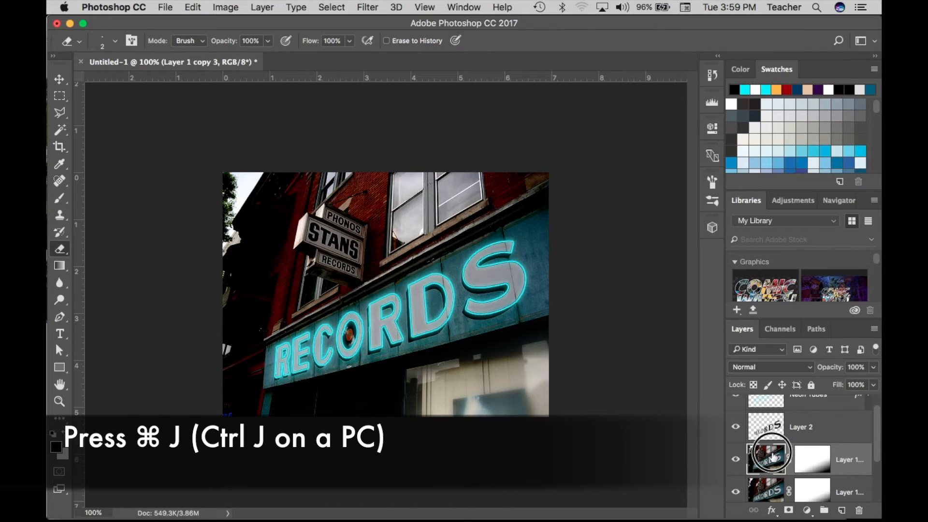
{"action": "double_click", "coordinate": [771, 455]}
{"action": "left_click", "coordinate": [573, 70]}
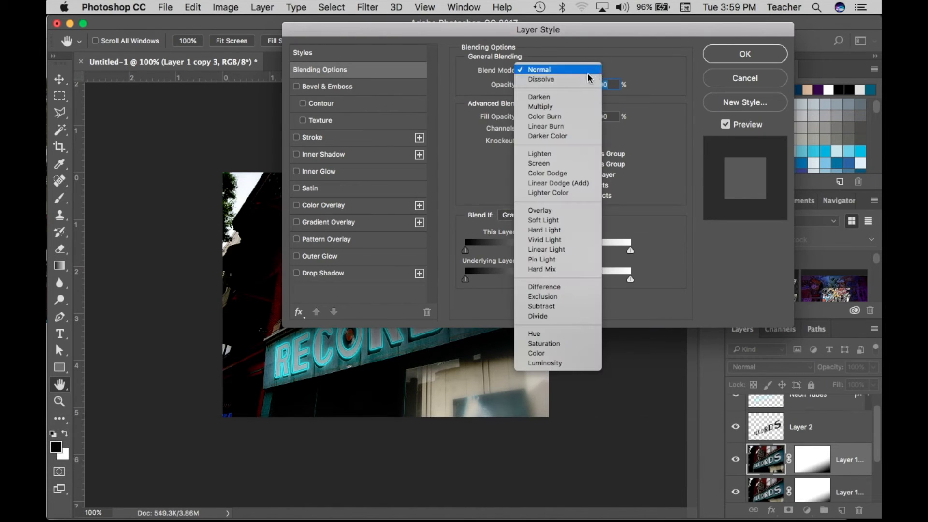
{"action": "left_click", "coordinate": [571, 107]}
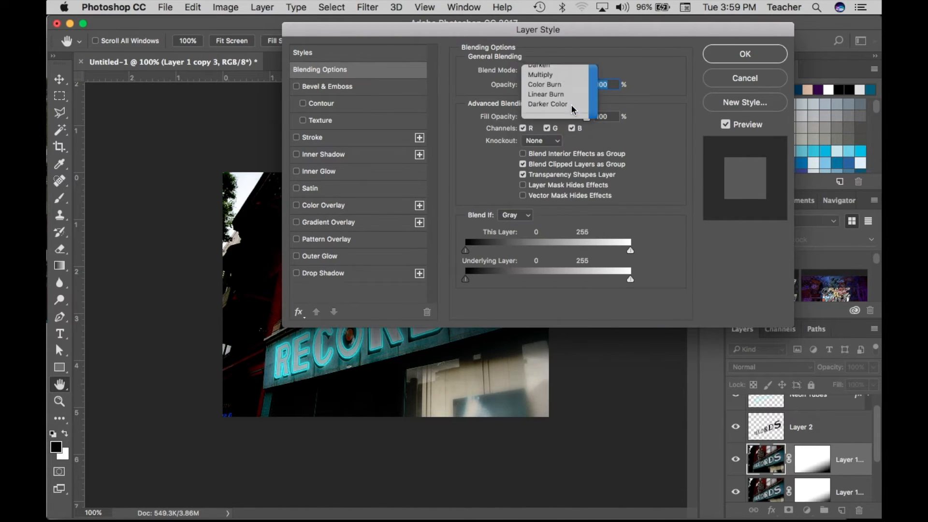
{"action": "left_click", "coordinate": [734, 54]}
{"action": "key", "text": "e"}
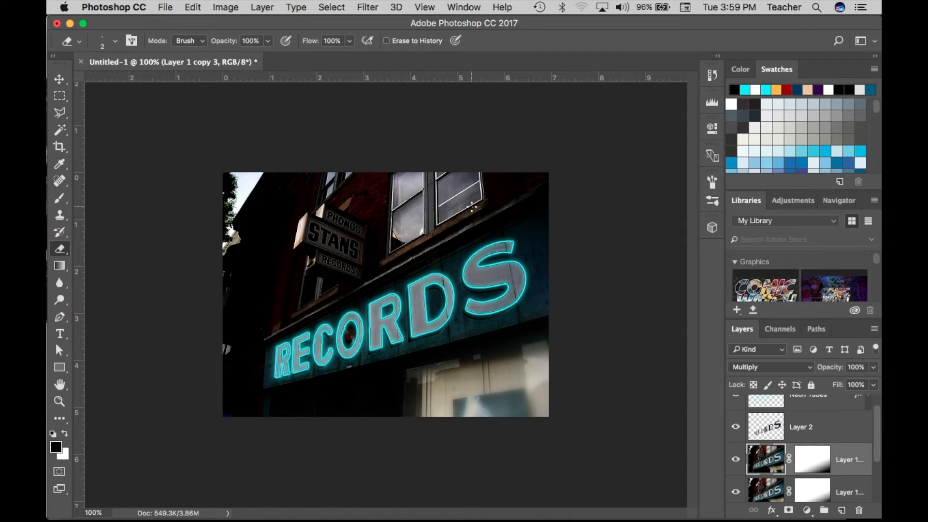
Choose the Polygonal Lasso and hide the two darkened photo layers and the blurred copy, exposing the original STANS sign.
{"action": "scroll", "coordinate": [838, 472], "scroll_direction": "down", "scroll_amount": 3}
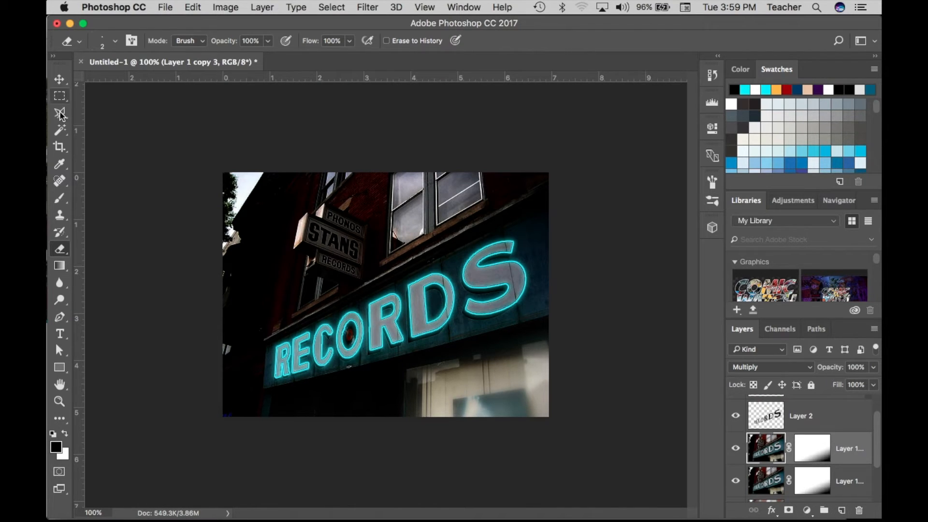
{"action": "left_click", "coordinate": [60, 112]}
{"action": "key", "text": "super+equal"}
{"action": "key", "text": "super+equal"}
{"action": "left_click_drag", "start_coordinate": [312, 153], "coordinate": [366, 260]}
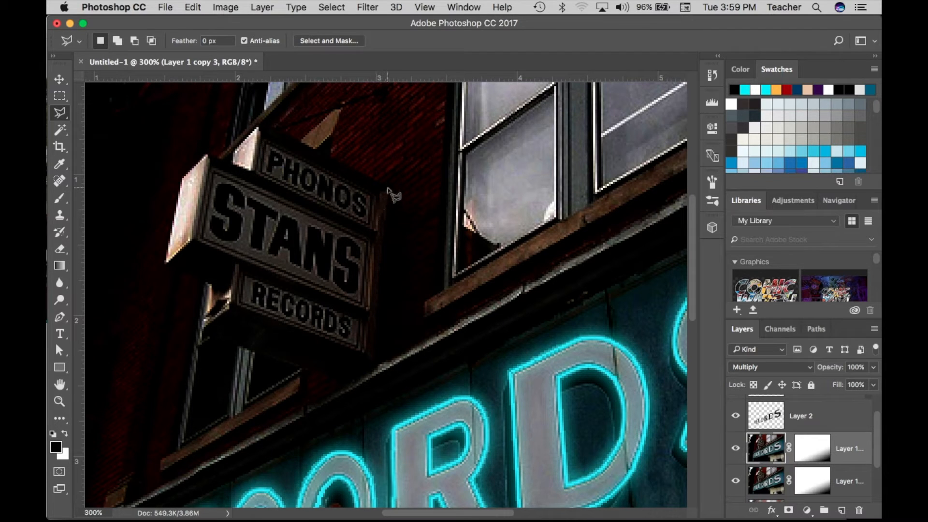
{"action": "left_click", "coordinate": [736, 448]}
{"action": "scroll", "coordinate": [735, 454], "scroll_direction": "down", "scroll_amount": 1}
{"action": "left_click", "coordinate": [735, 463]}
{"action": "left_click", "coordinate": [735, 495]}
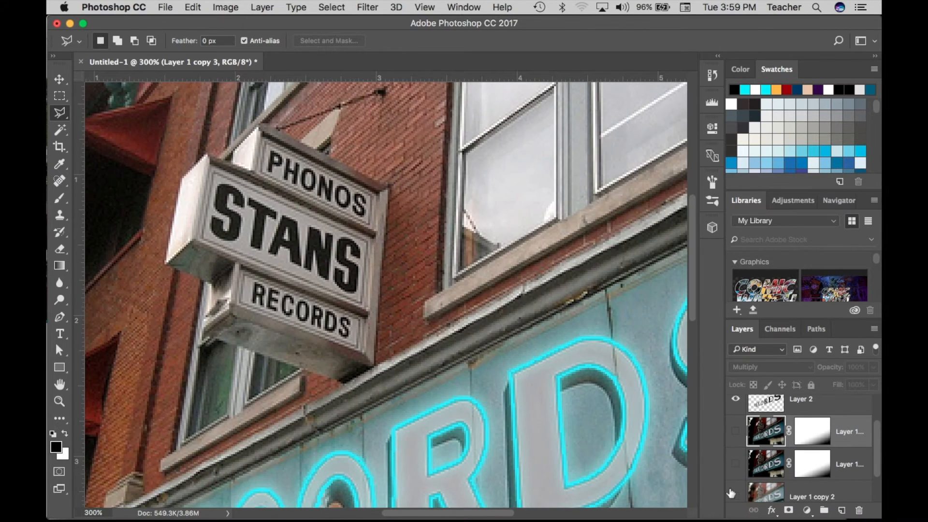
Select the whole hanging PHONOS STANS RECORDS sign by outlining its corners with the Polygonal Lasso.
{"action": "left_click", "coordinate": [387, 185]}
{"action": "left_click", "coordinate": [260, 125]}
{"action": "left_click", "coordinate": [208, 155]}
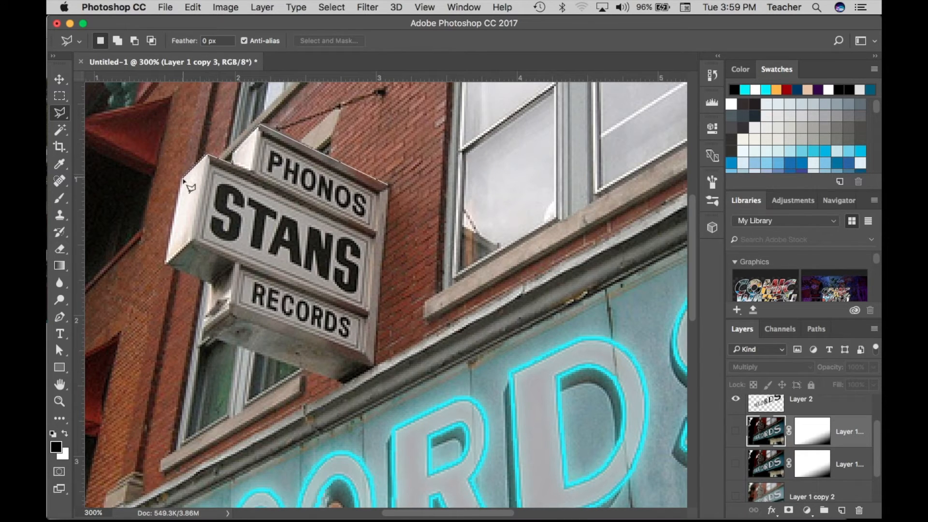
{"action": "left_click", "coordinate": [182, 179]}
{"action": "left_click", "coordinate": [166, 260]}
{"action": "left_click", "coordinate": [210, 282]}
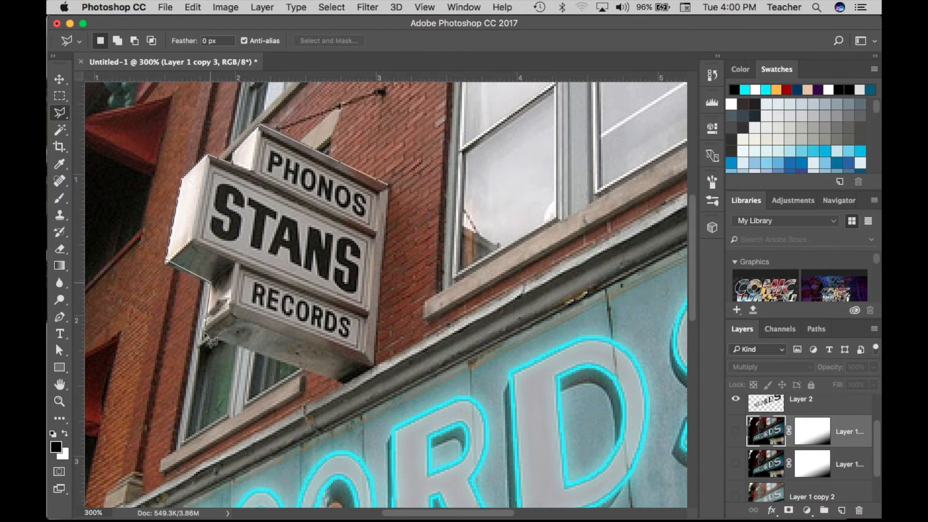
{"action": "left_click", "coordinate": [202, 338]}
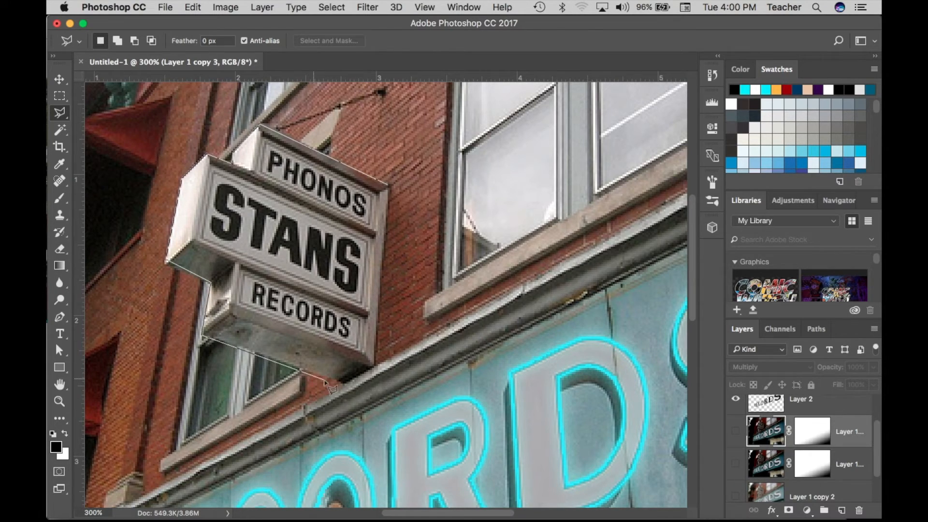
{"action": "left_click", "coordinate": [341, 382]}
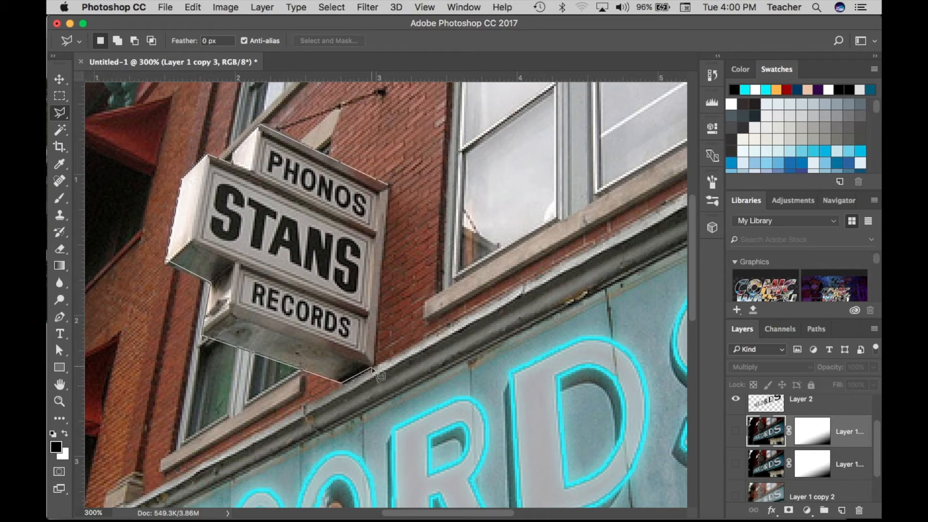
{"action": "left_click", "coordinate": [374, 368]}
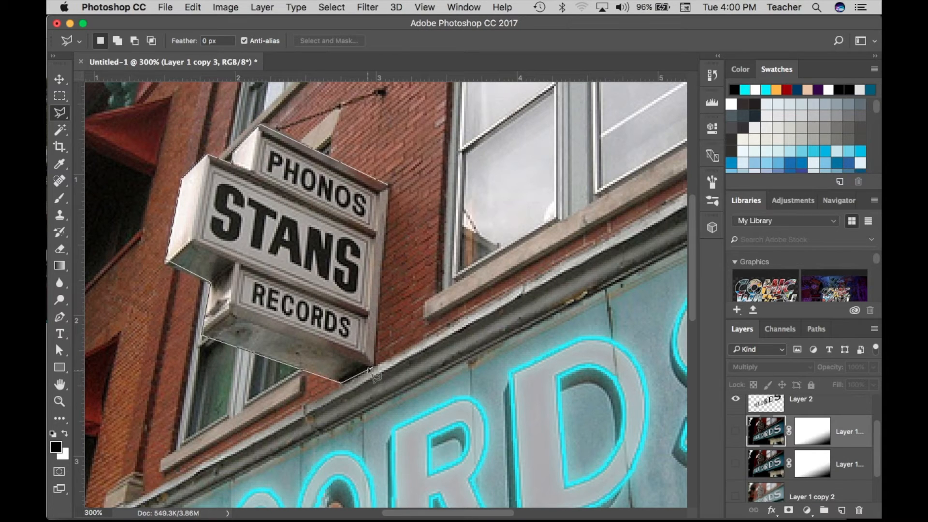
{"action": "left_click", "coordinate": [390, 187]}
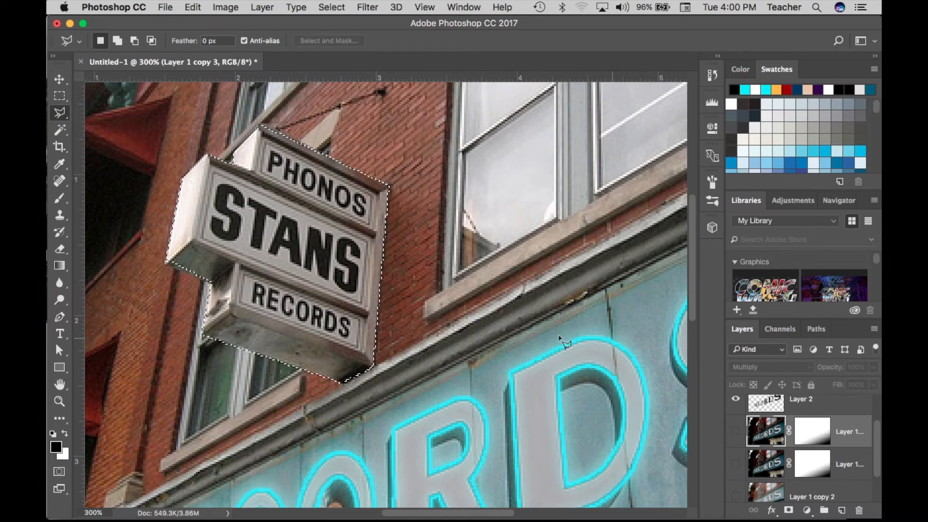
Show the blurred copy and both darkened photo layers again.
{"action": "scroll", "coordinate": [744, 456], "scroll_direction": "down", "scroll_amount": 2}
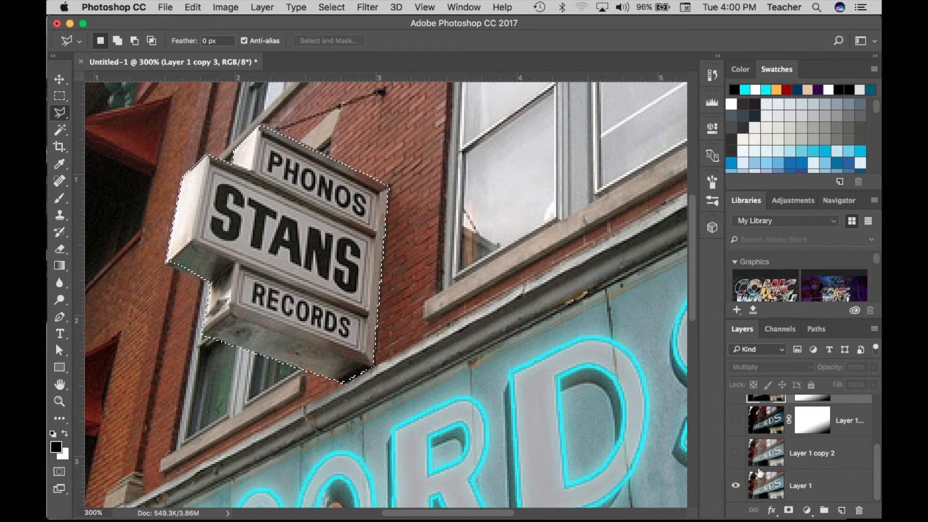
{"action": "left_click", "coordinate": [735, 453]}
{"action": "left_click", "coordinate": [737, 421]}
{"action": "scroll", "coordinate": [742, 425], "scroll_direction": "up", "scroll_amount": 2}
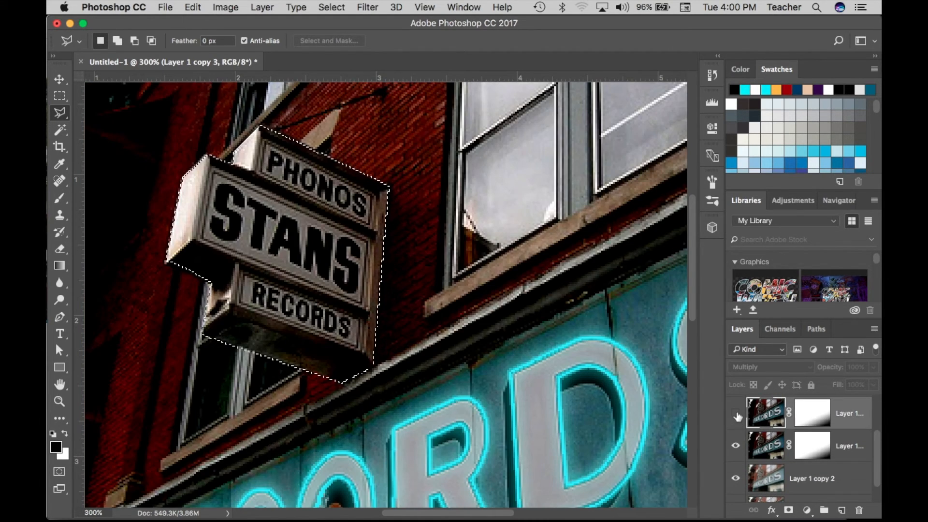
{"action": "left_click", "coordinate": [736, 415]}
{"action": "scroll", "coordinate": [749, 430], "scroll_direction": "up", "scroll_amount": 2}
Invert the selection and draw a black-to-transparent gradient on the Multiply layer's mask from the photo's upper-left edge toward its centre.
{"action": "left_click", "coordinate": [811, 440]}
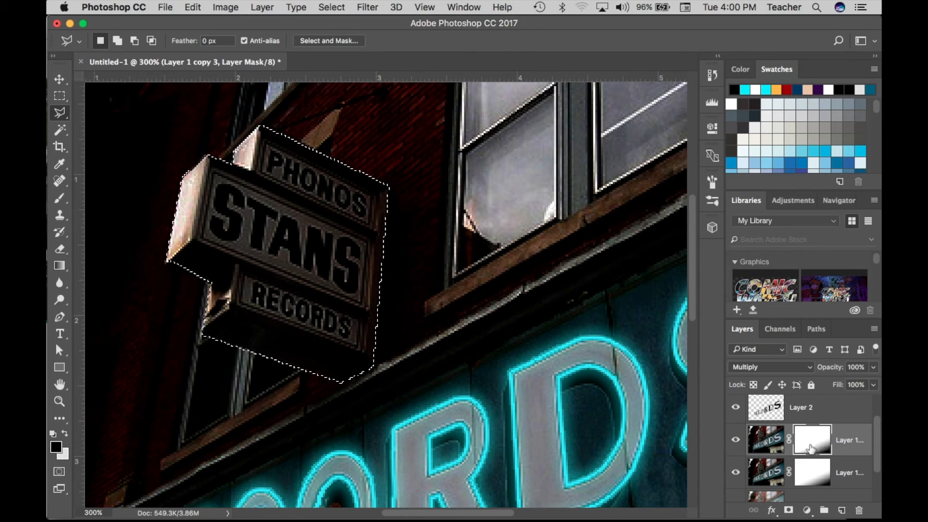
{"action": "key", "text": "super+minus"}
{"action": "key", "text": "super+minus"}
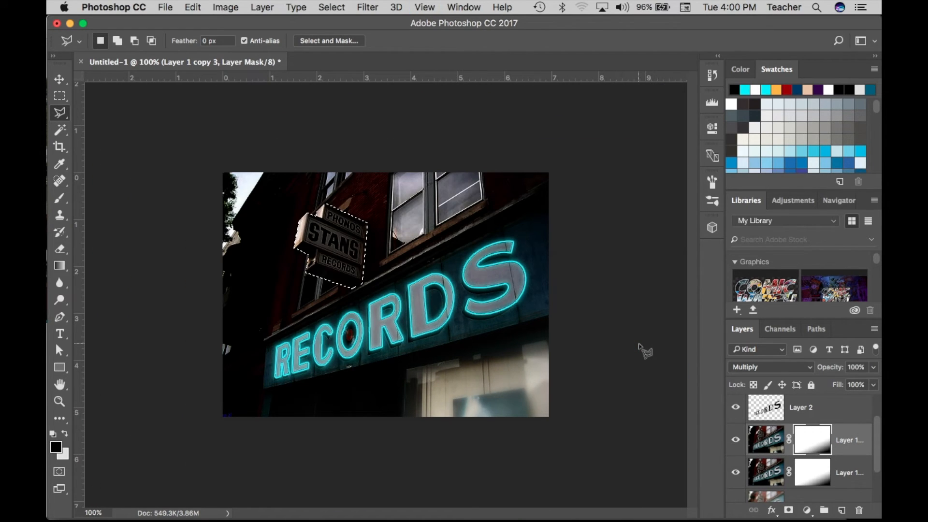
{"action": "key", "text": "super+shift+i"}
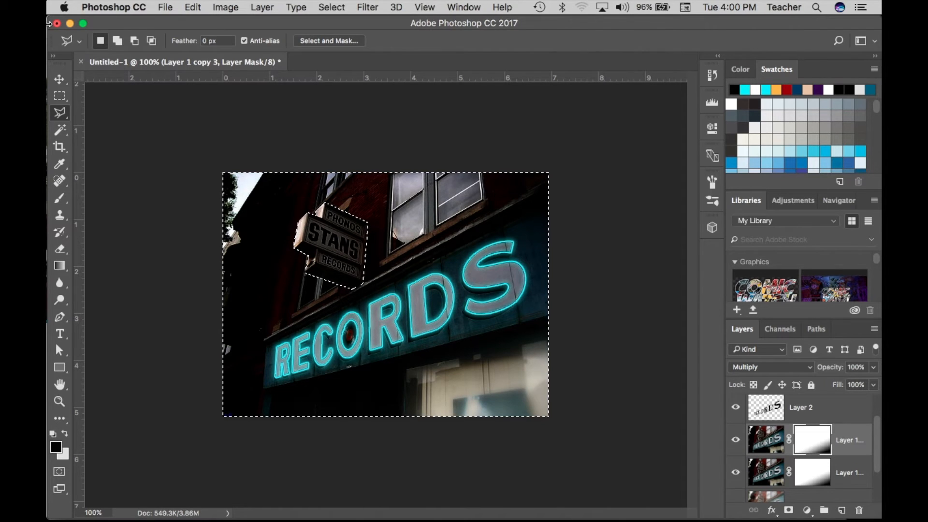
{"action": "key", "text": "g"}
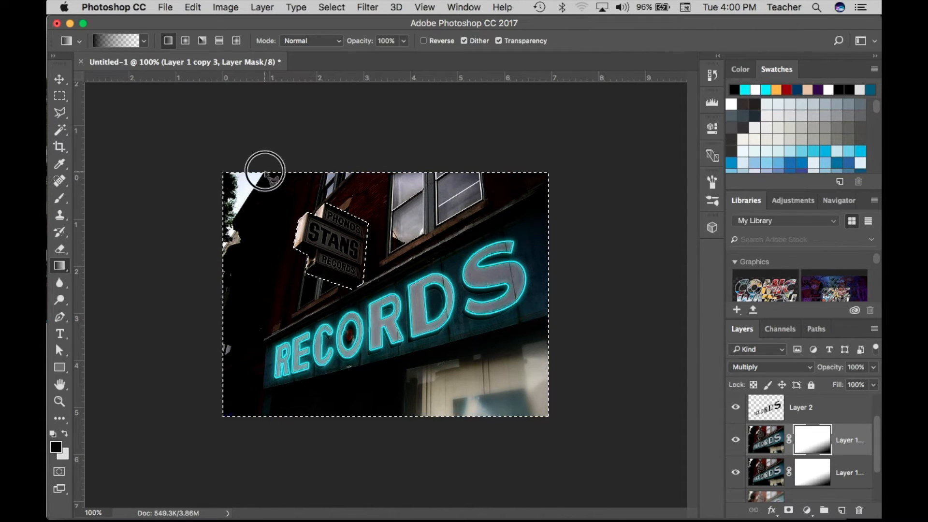
{"action": "left_click_drag", "start_coordinate": [372, 296], "coordinate": [373, 296]}
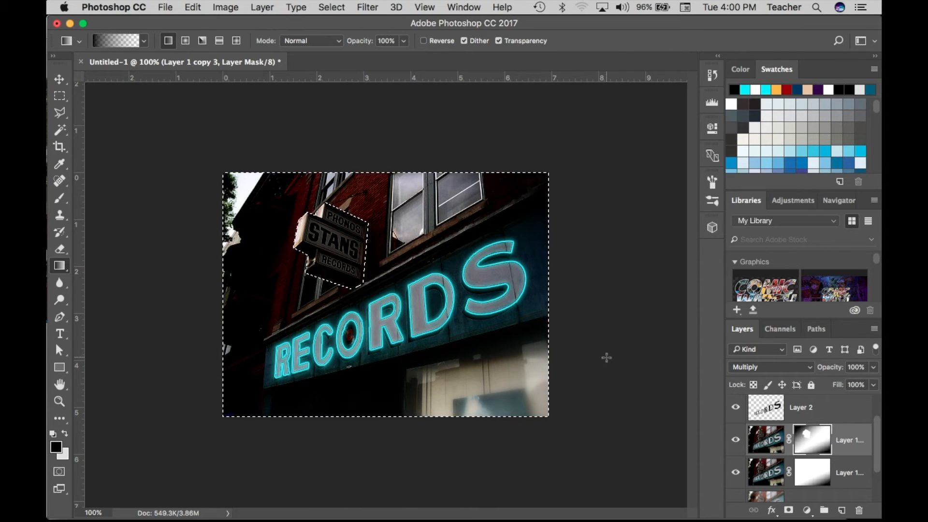
Invert the selection back to the STANS sign and fill it on a new layer with cyan sampled from the neon S.
{"action": "key", "text": "super+shift+i"}
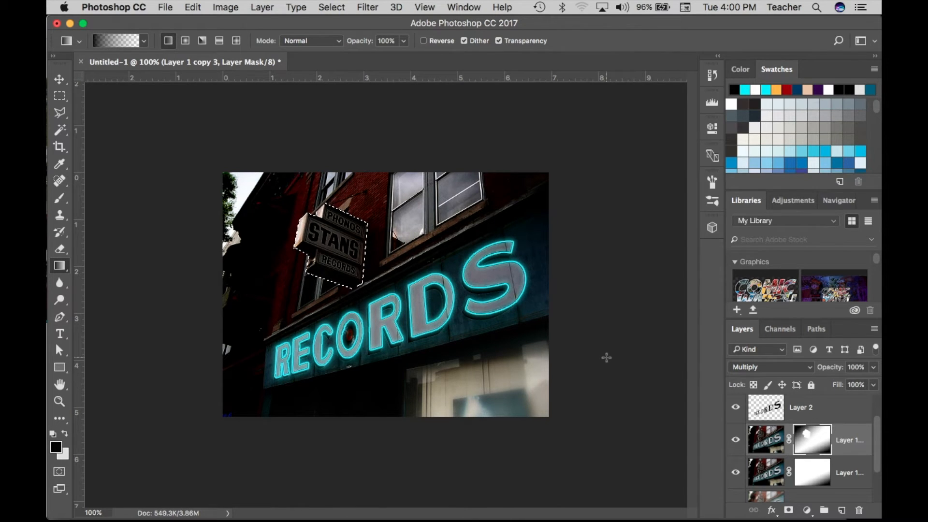
{"action": "left_click", "coordinate": [841, 510]}
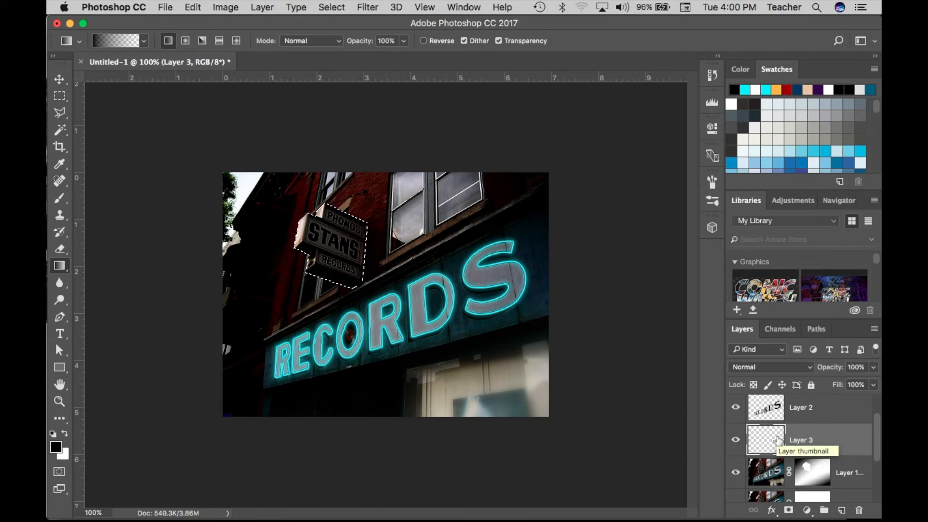
{"action": "key", "text": "i"}
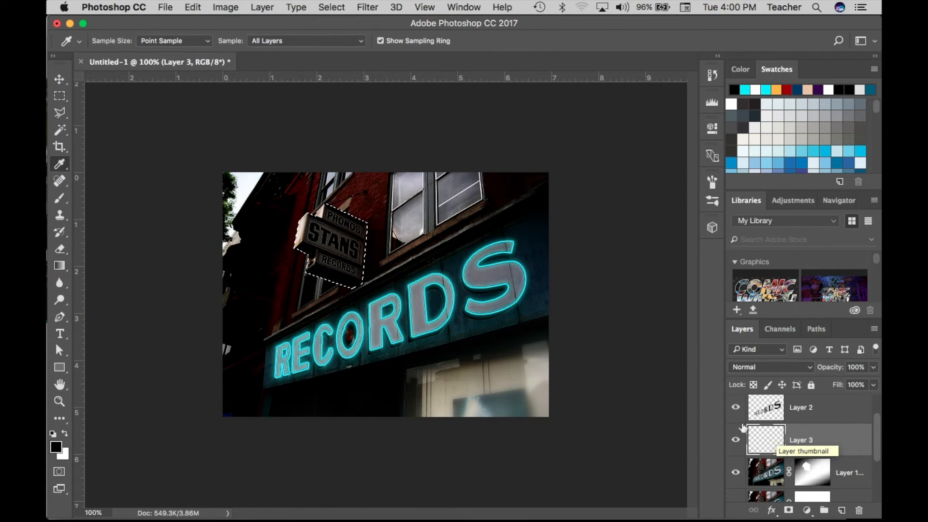
{"action": "left_click", "coordinate": [520, 257]}
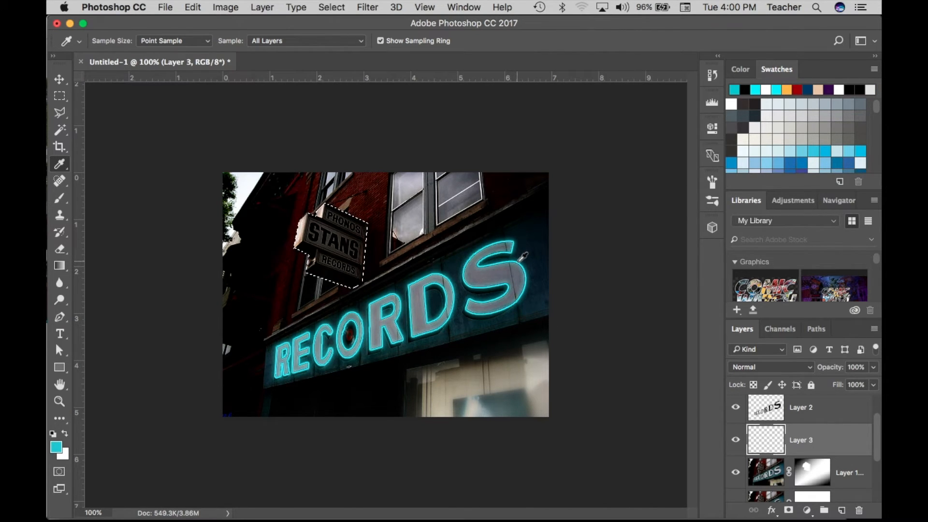
{"action": "key", "text": "alt+BackSpace"}
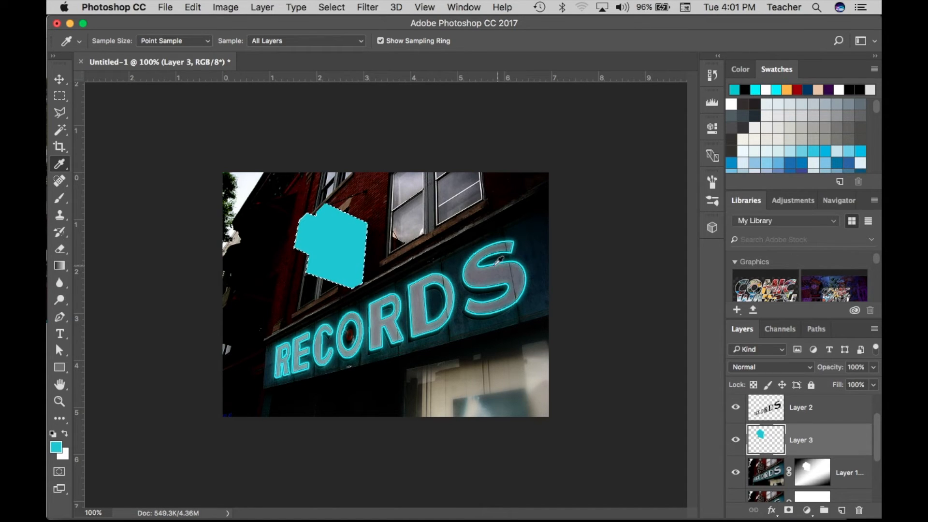
Try the Multiply, Screen and Soft Light blend modes on the STANS sign's solid cyan layer.
{"action": "double_click", "coordinate": [838, 440]}
{"action": "left_click", "coordinate": [590, 70]}
{"action": "left_click", "coordinate": [565, 107]}
{"action": "left_click_drag", "start_coordinate": [566, 36], "coordinate": [755, 86]}
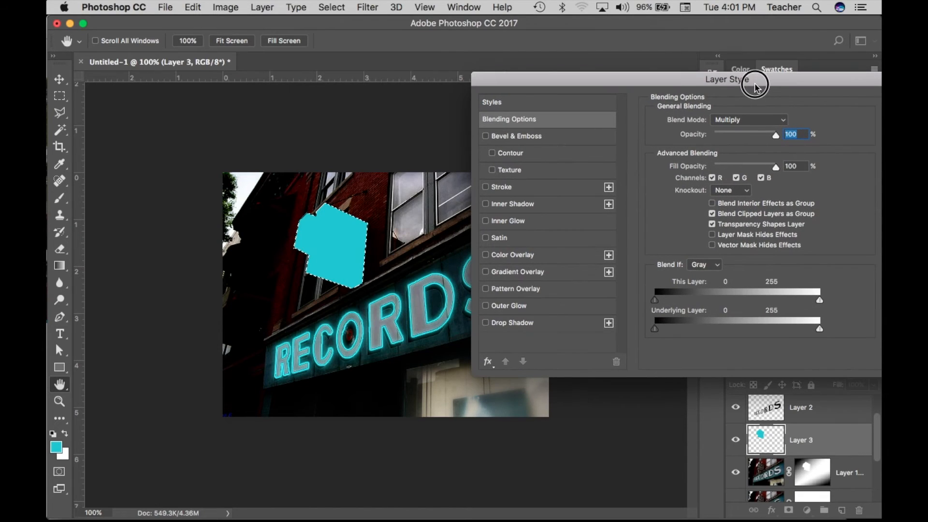
{"action": "left_click", "coordinate": [782, 119]}
{"action": "left_click", "coordinate": [764, 176]}
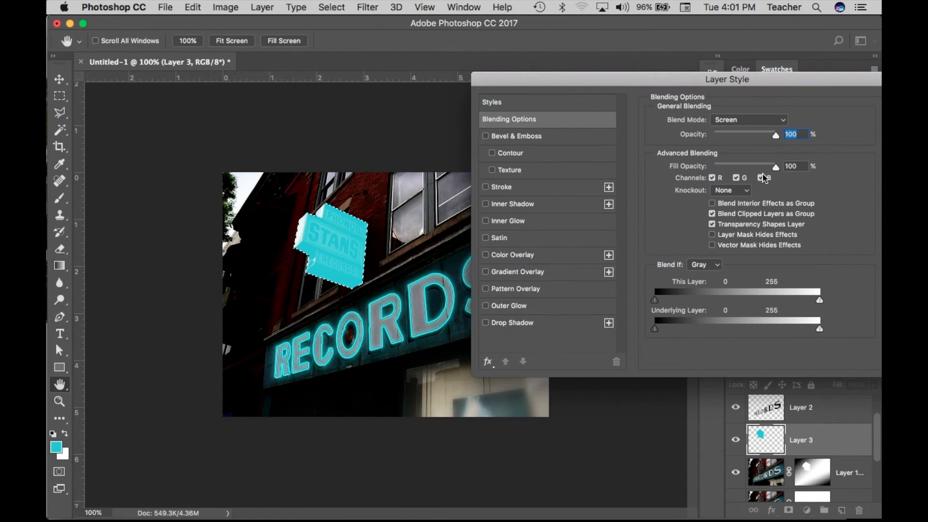
{"action": "left_click", "coordinate": [771, 121]}
{"action": "left_click", "coordinate": [764, 177]}
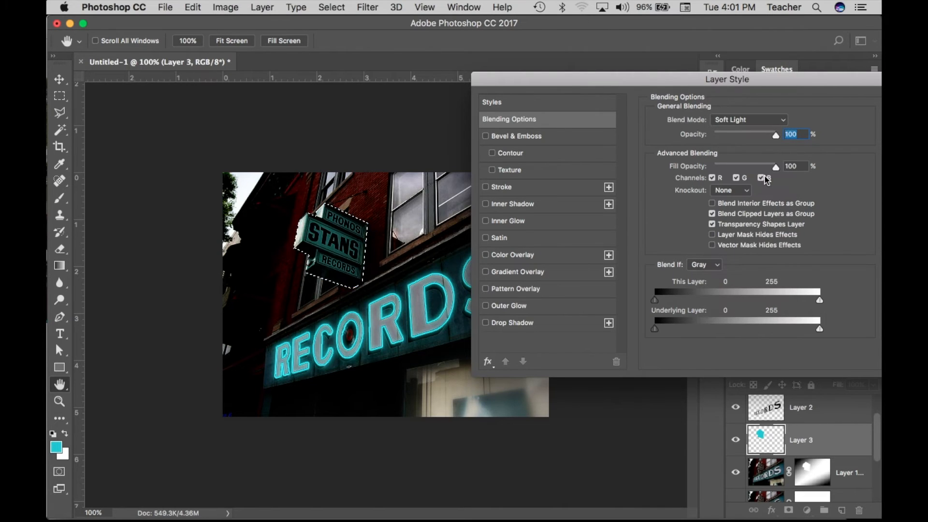
{"action": "left_click_drag", "start_coordinate": [755, 85], "coordinate": [636, 74]}
{"action": "left_click", "coordinate": [807, 117]}
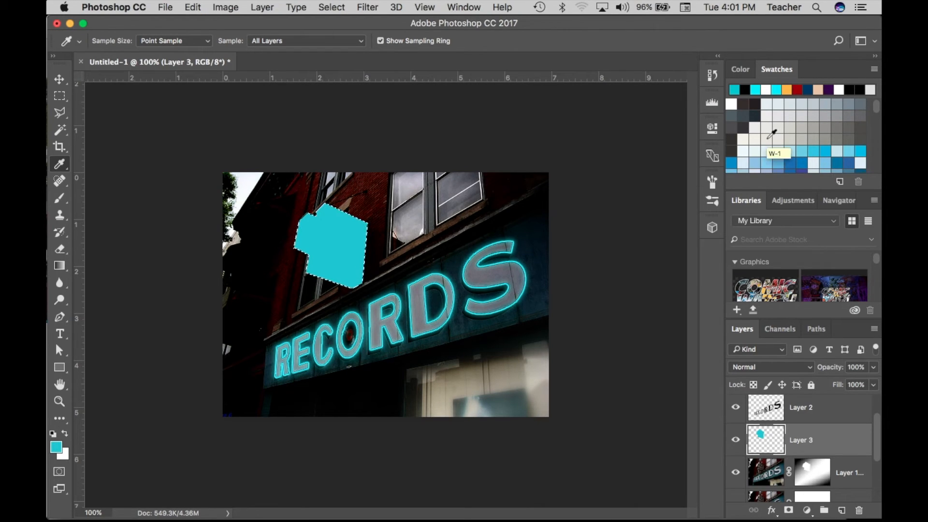
Undo the solid cyan fill and draw a cyan-to-transparent gradient across the STANS sign from its lower-right corner to its upper-left corner.
{"action": "key", "text": "alt+super+z"}
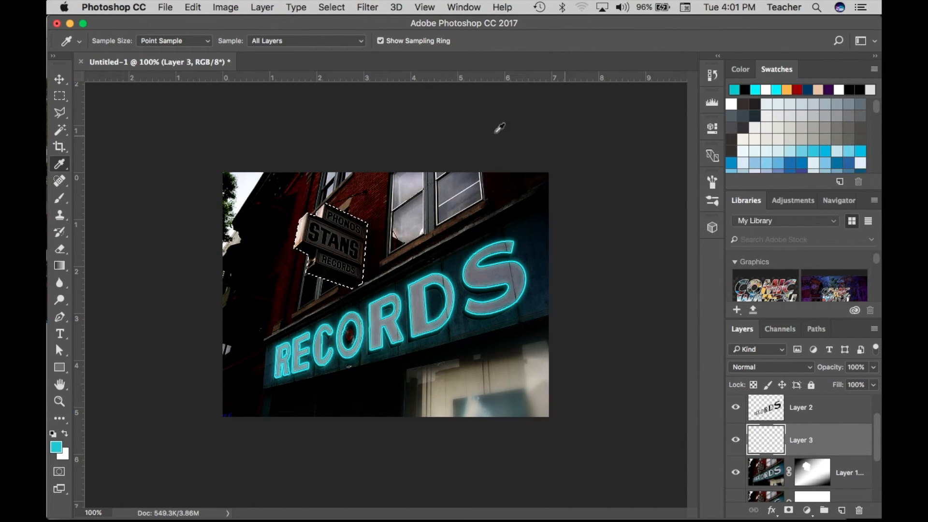
{"action": "key", "text": "g"}
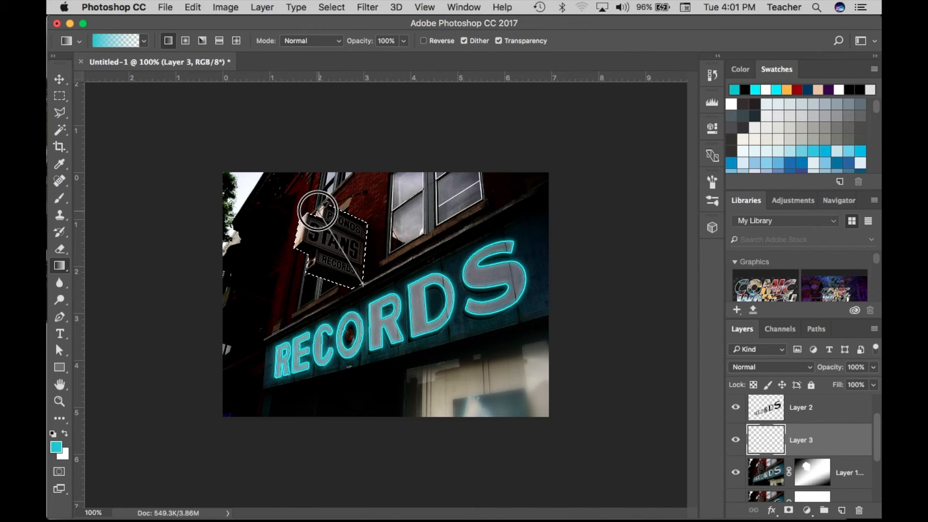
{"action": "left_click_drag", "start_coordinate": [317, 211], "coordinate": [317, 210]}
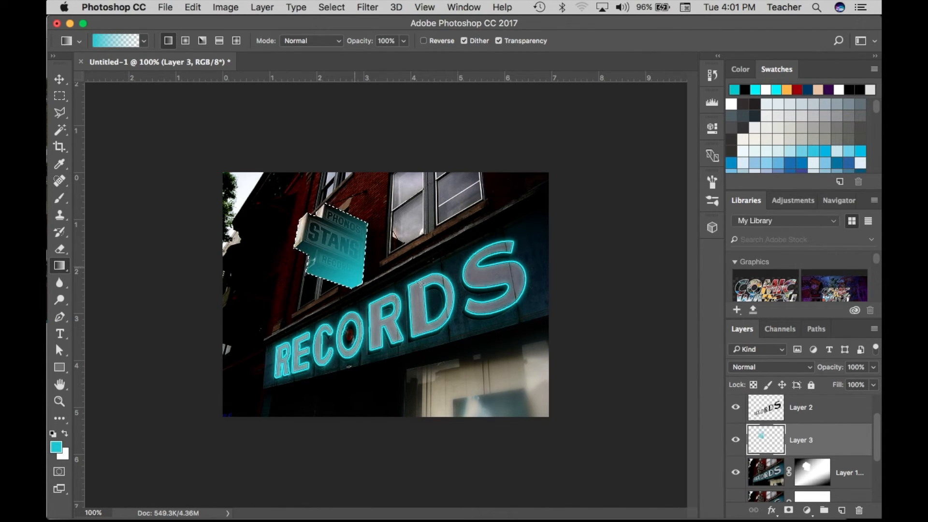
Set Layer 3's blend mode to Overlay and draw another cyan-to-transparent gradient across the sign from lower right to upper left.
{"action": "double_click", "coordinate": [841, 438]}
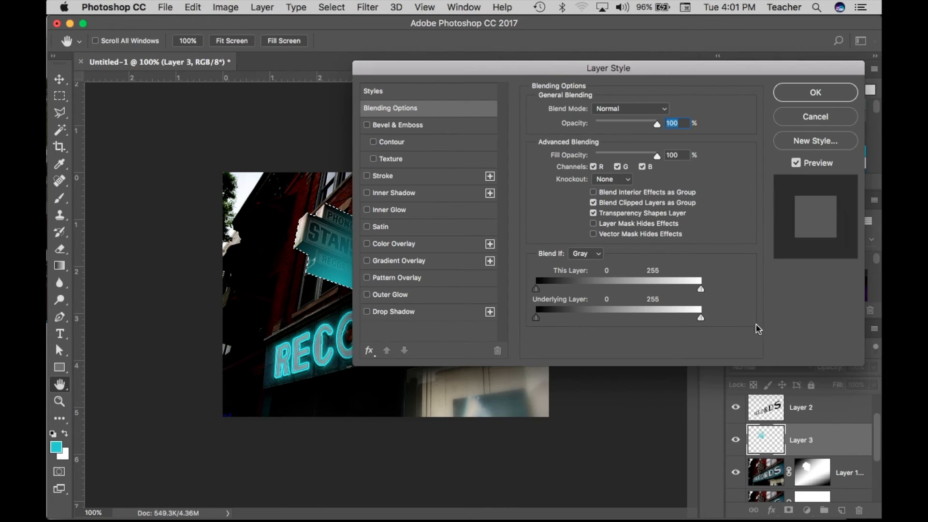
{"action": "left_click", "coordinate": [659, 108]}
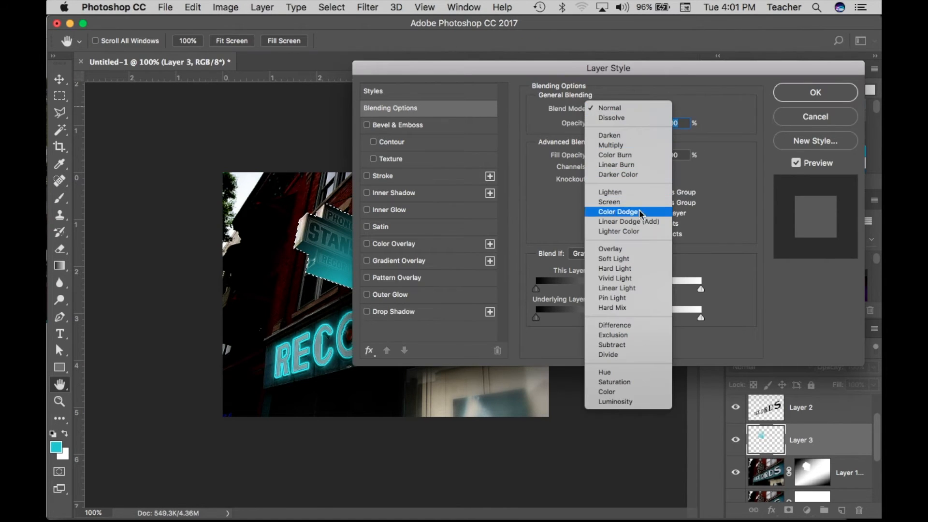
{"action": "left_click", "coordinate": [635, 246]}
{"action": "left_click_drag", "start_coordinate": [574, 70], "coordinate": [684, 62]}
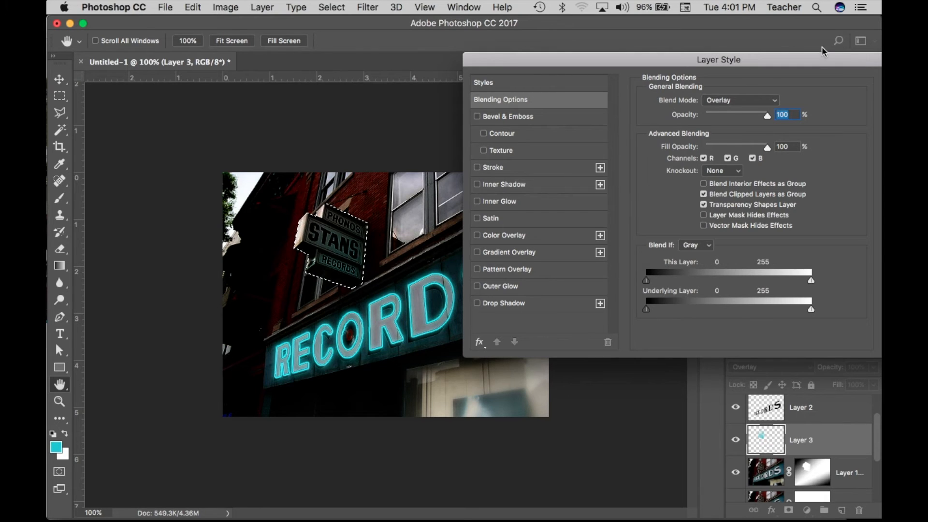
{"action": "left_click_drag", "start_coordinate": [816, 59], "coordinate": [681, 51]}
{"action": "left_click", "coordinate": [826, 76]}
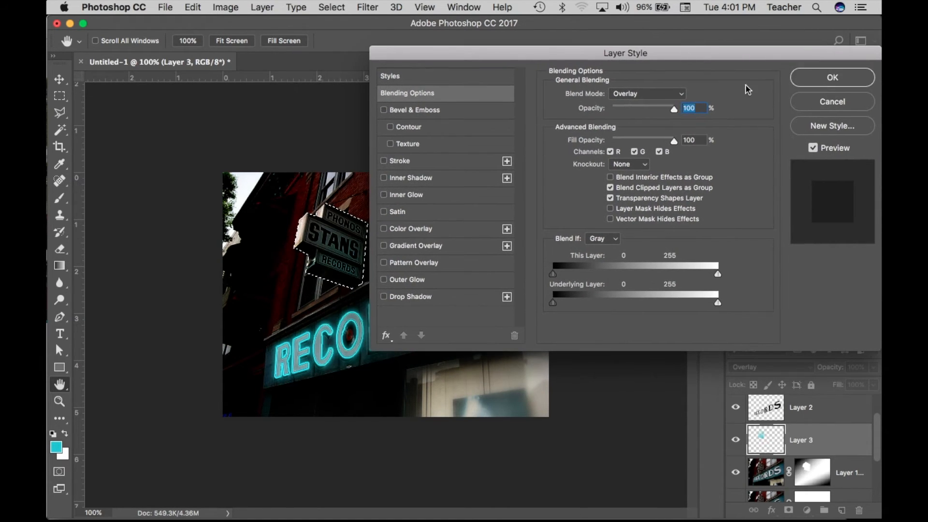
{"action": "key", "text": "g"}
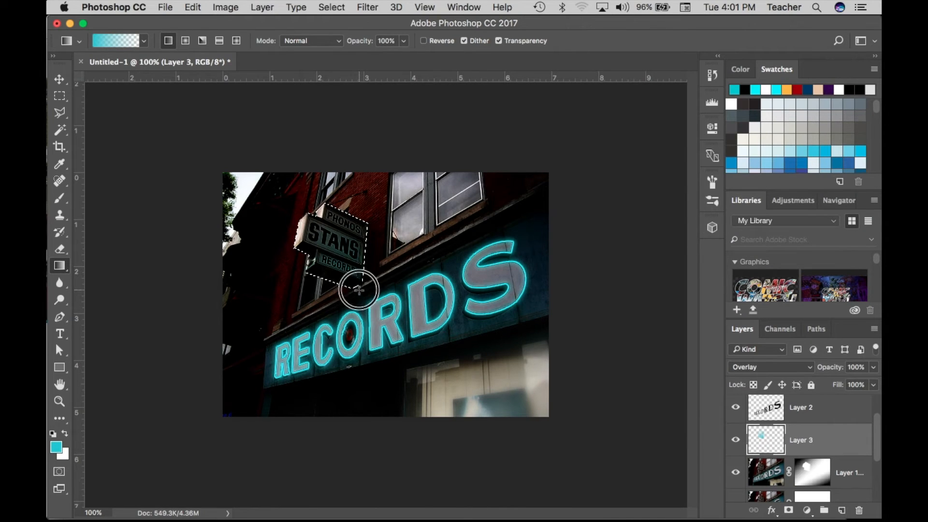
{"action": "left_click_drag", "start_coordinate": [313, 195], "coordinate": [312, 191]}
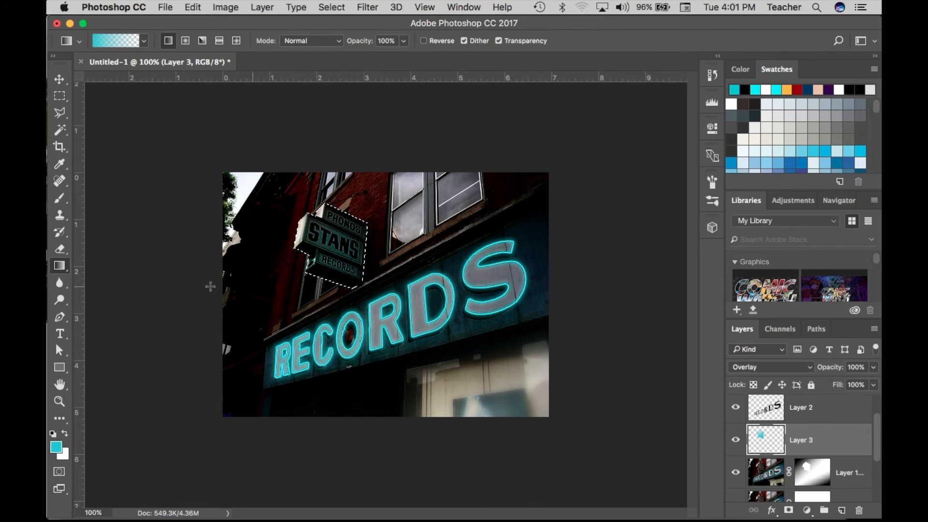
Try adding a white-to-transparent gradient to the STANS sign on the Overlay layer.
{"action": "left_click", "coordinate": [67, 435]}
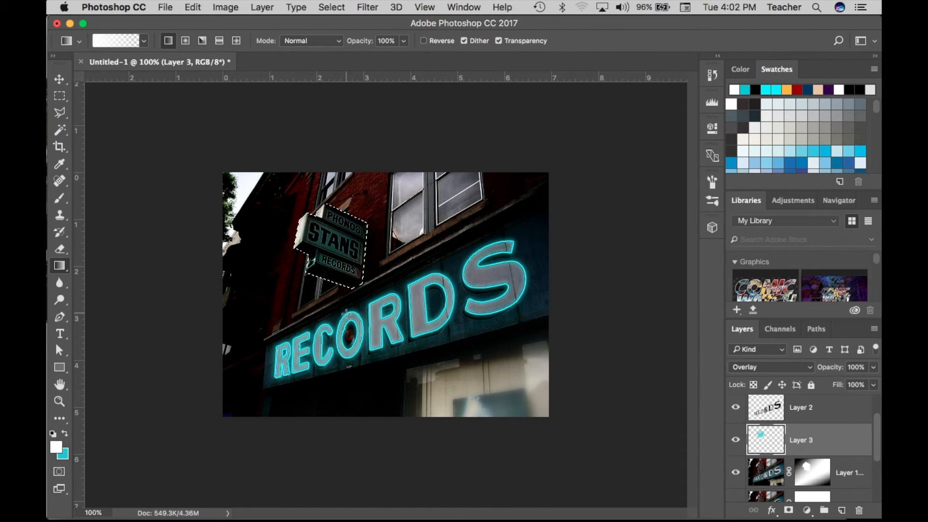
{"action": "key", "text": "super+z"}
{"action": "left_click_drag", "start_coordinate": [318, 200], "coordinate": [320, 204]}
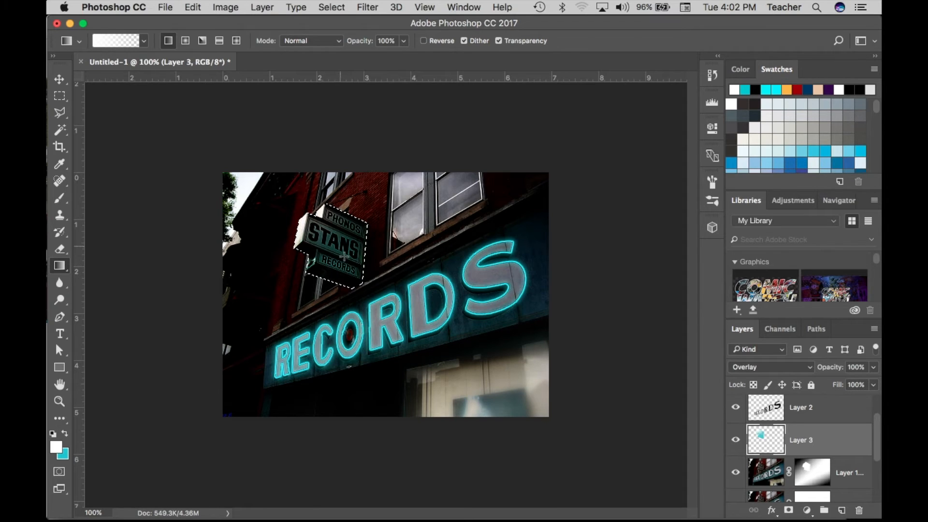
{"action": "key", "text": "super+z"}
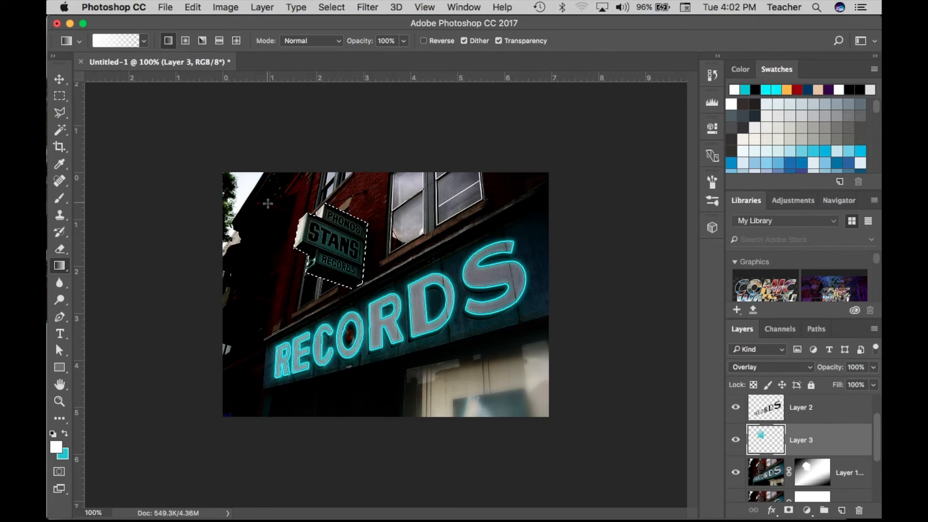
Deselect the sign and copy the upper Multiply layer's mask onto the darkened photo layer below, replacing its existing mask.
{"action": "key", "text": "ctrl+d"}
{"action": "left_click_drag", "start_coordinate": [876, 428], "coordinate": [874, 437]}
{"action": "left_click", "coordinate": [815, 448]}
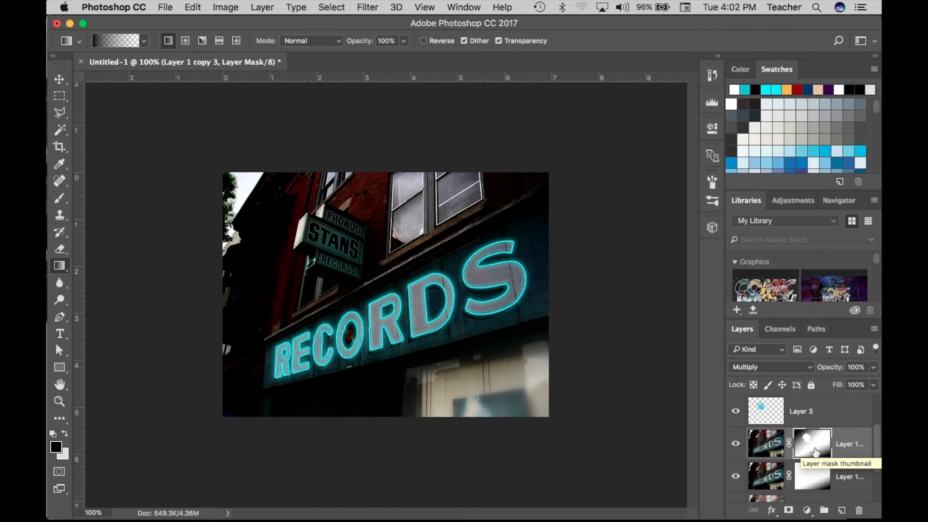
{"action": "left_click_drag", "start_coordinate": [815, 452], "coordinate": [815, 476]}
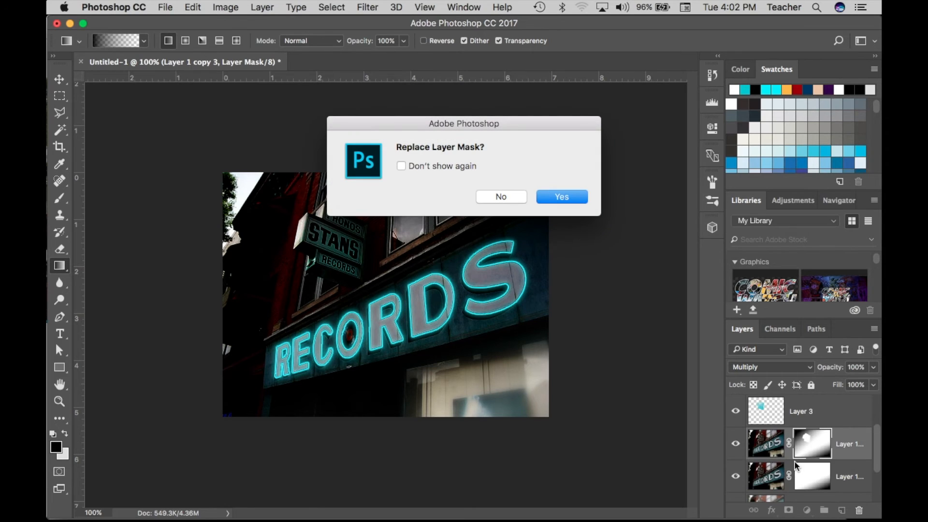
{"action": "left_click", "coordinate": [568, 199]}
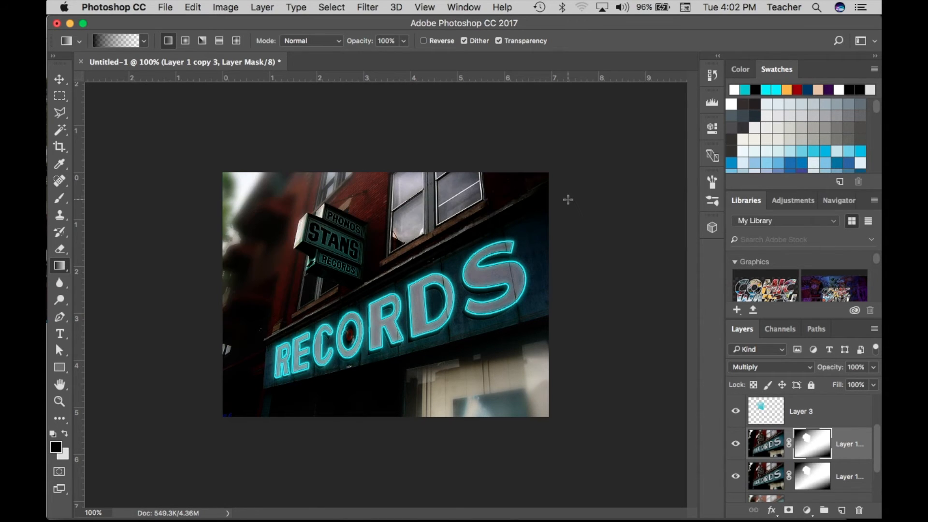
On the Neon Tubes layer, erase small gaps in the letter O's neon outlines using a size 4 eraser.
{"action": "scroll", "coordinate": [792, 459], "scroll_direction": "down", "scroll_amount": 2}
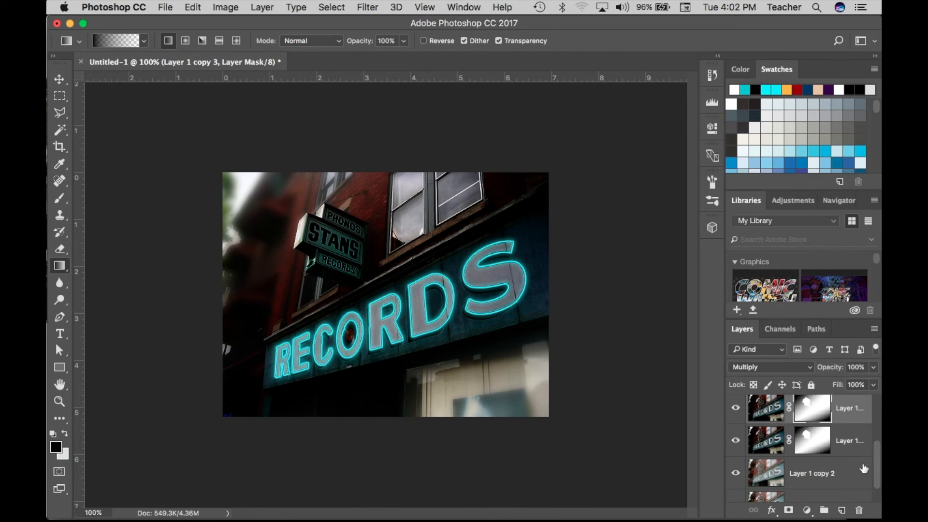
{"action": "scroll", "coordinate": [847, 451], "scroll_direction": "up", "scroll_amount": 2}
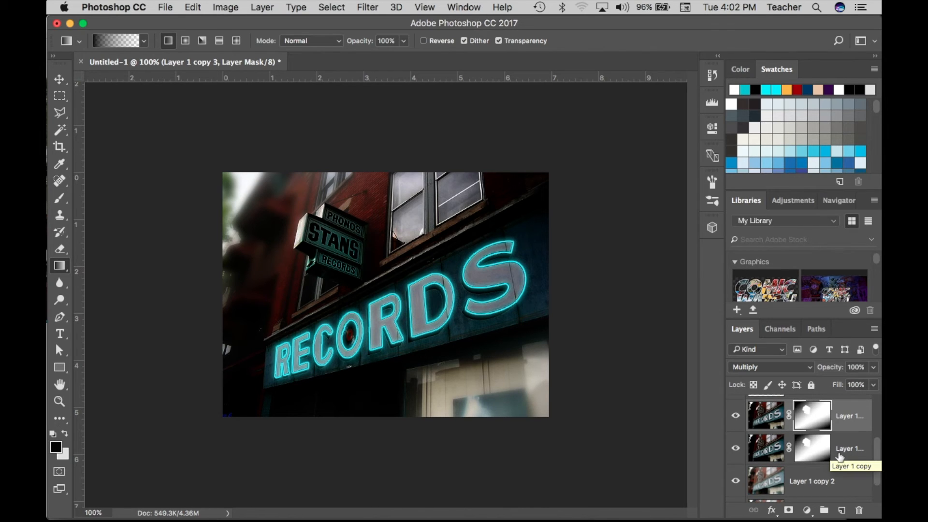
{"action": "scroll", "coordinate": [812, 440], "scroll_direction": "up", "scroll_amount": 1}
{"action": "scroll", "coordinate": [812, 440], "scroll_direction": "up", "scroll_amount": 12}
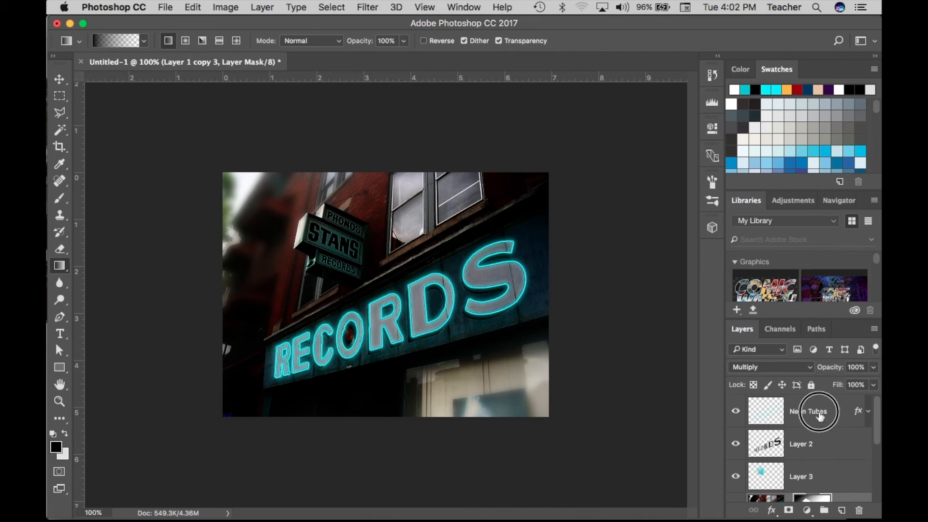
{"action": "left_click", "coordinate": [822, 417]}
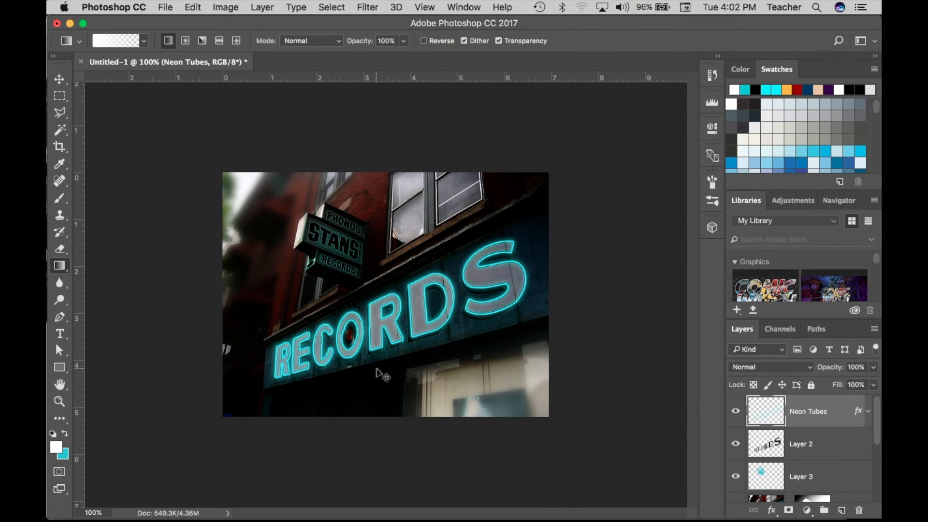
{"action": "key", "text": "super+plus"}
{"action": "key", "text": "super+plus"}
{"action": "left_click_drag", "start_coordinate": [303, 342], "coordinate": [477, 282]}
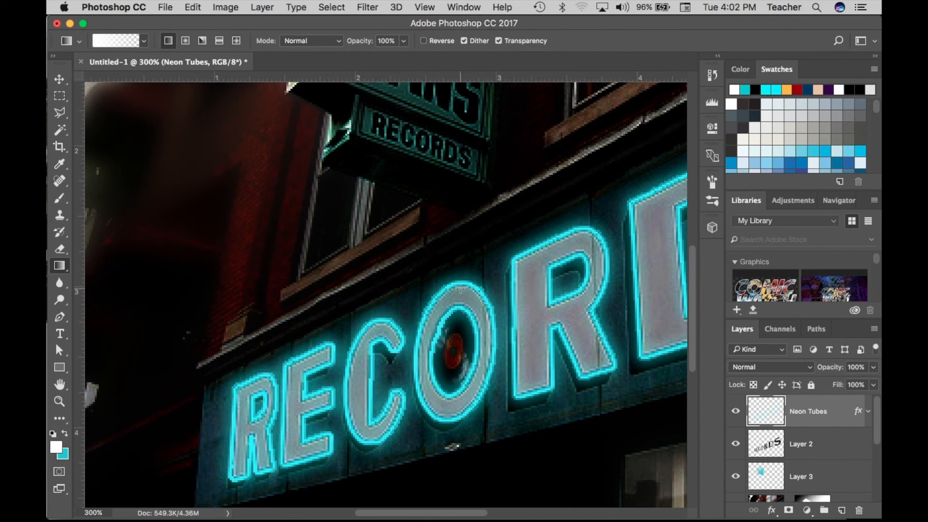
{"action": "key", "text": "e"}
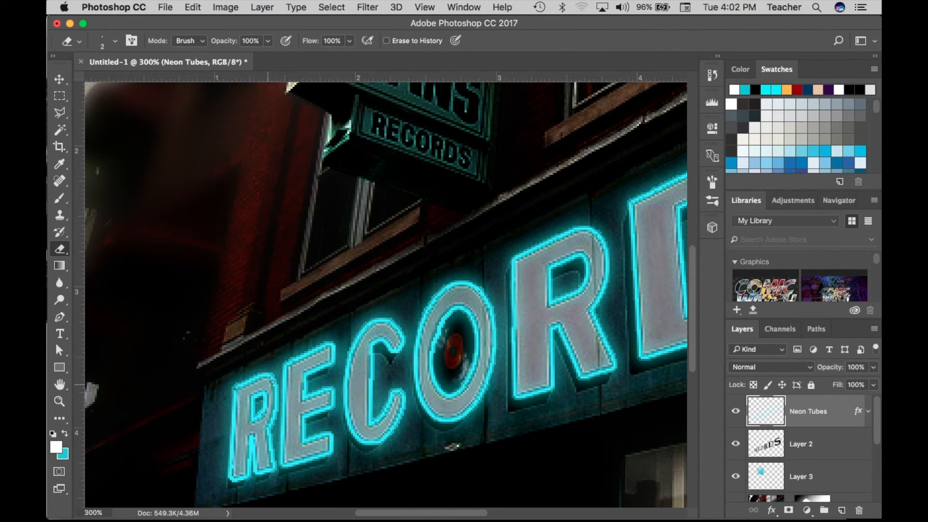
{"action": "key", "text": "bracketright"}
{"action": "key", "text": "bracketright"}
{"action": "left_click_drag", "start_coordinate": [636, 232], "coordinate": [397, 313]}
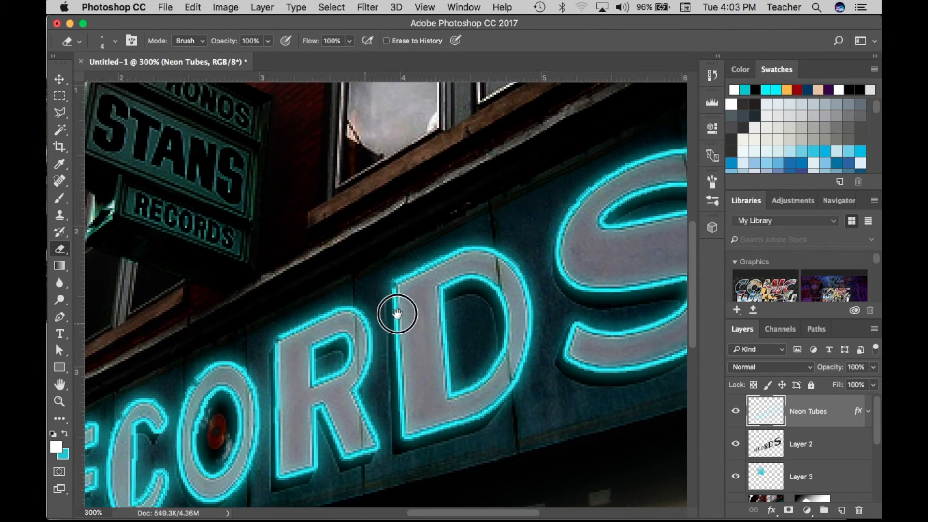
Erase small gaps in the other letters' neon tubes, including the S's upper-left curve and the D's inner upper-left corner.
{"action": "left_click_drag", "start_coordinate": [592, 202], "coordinate": [537, 220]}
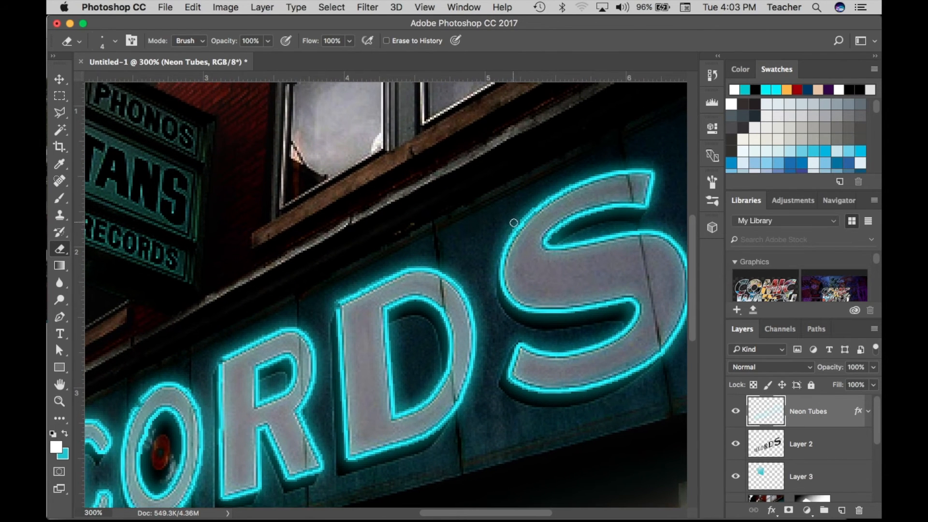
{"action": "left_click", "coordinate": [521, 225]}
{"action": "mouse_move", "coordinate": [598, 239]}
{"action": "left_mouse_down"}
{"action": "mouse_move", "coordinate": [458, 249]}
{"action": "mouse_move", "coordinate": [548, 182]}
{"action": "mouse_move", "coordinate": [568, 180]}
{"action": "left_mouse_up"}
{"action": "left_click", "coordinate": [358, 254]}
{"action": "left_click", "coordinate": [358, 254]}
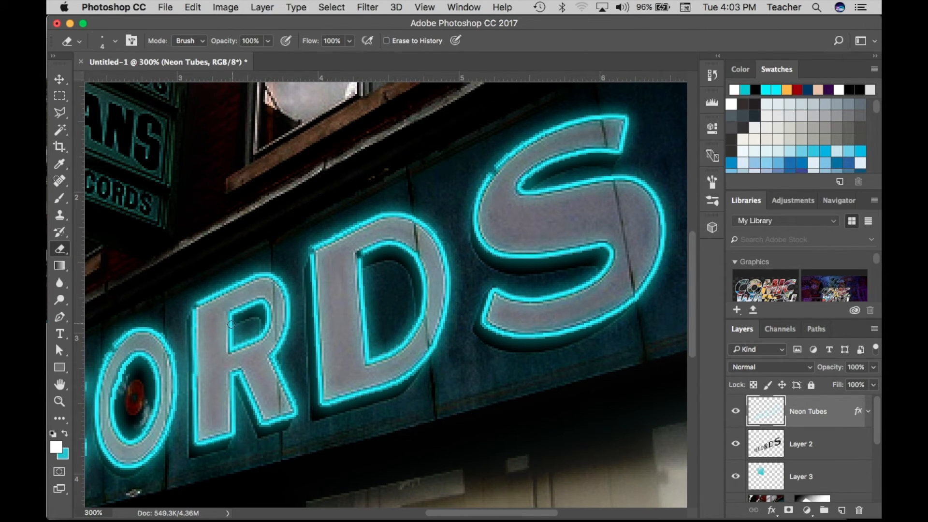
{"action": "left_click_drag", "start_coordinate": [231, 313], "coordinate": [509, 238]}
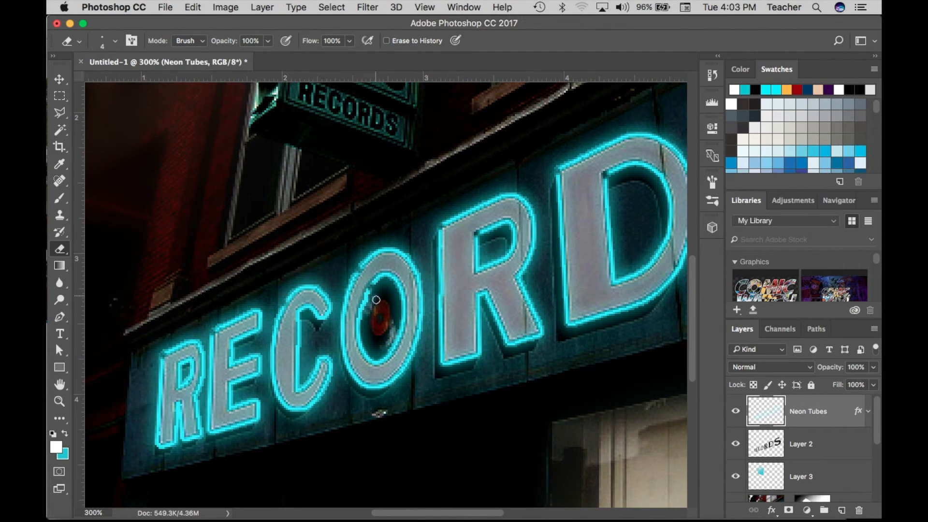
{"action": "left_click_drag", "start_coordinate": [378, 304], "coordinate": [473, 247]}
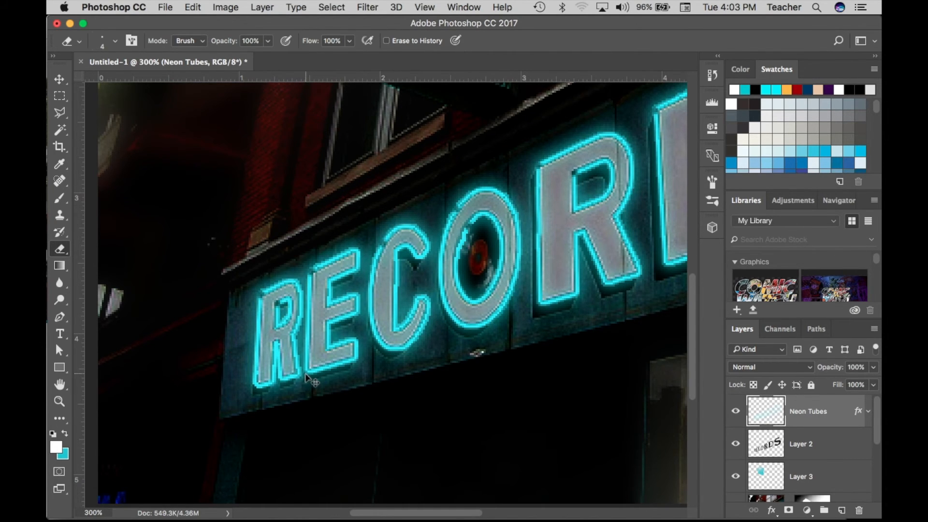
{"action": "scroll", "coordinate": [305, 377], "scroll_direction": "down", "scroll_amount": 5}
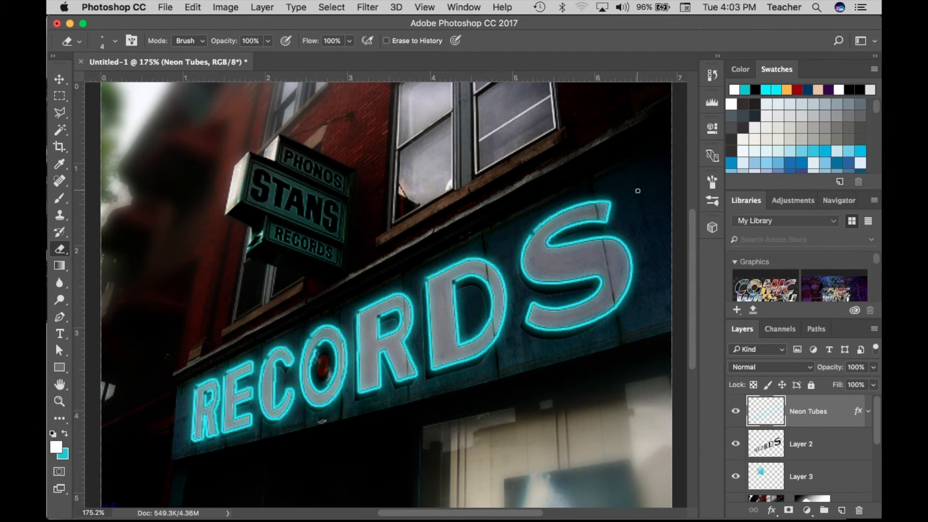
{"action": "key", "text": "super+1"}
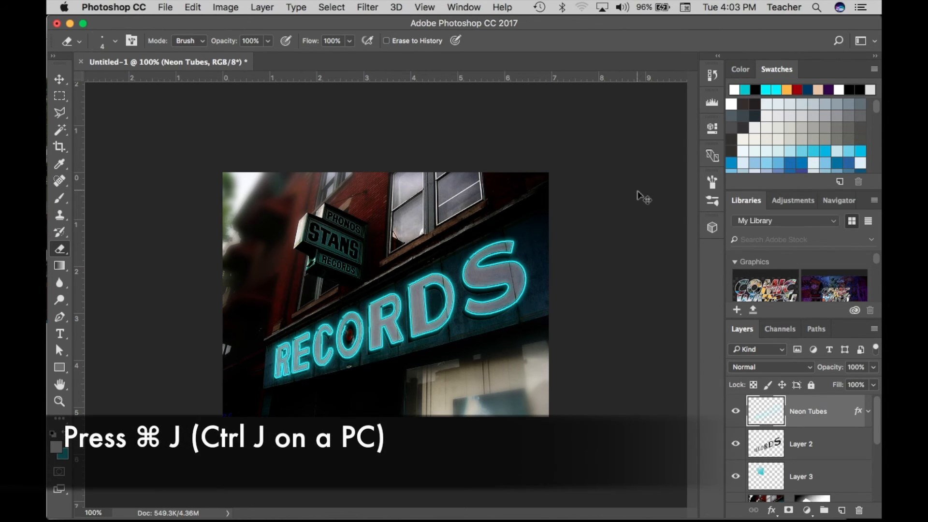
Duplicate the Neon Tubes layer twice and isolate the middle copy by hiding the top copy and the original.
{"action": "key", "text": "super+j"}
{"action": "key", "text": "super+j"}
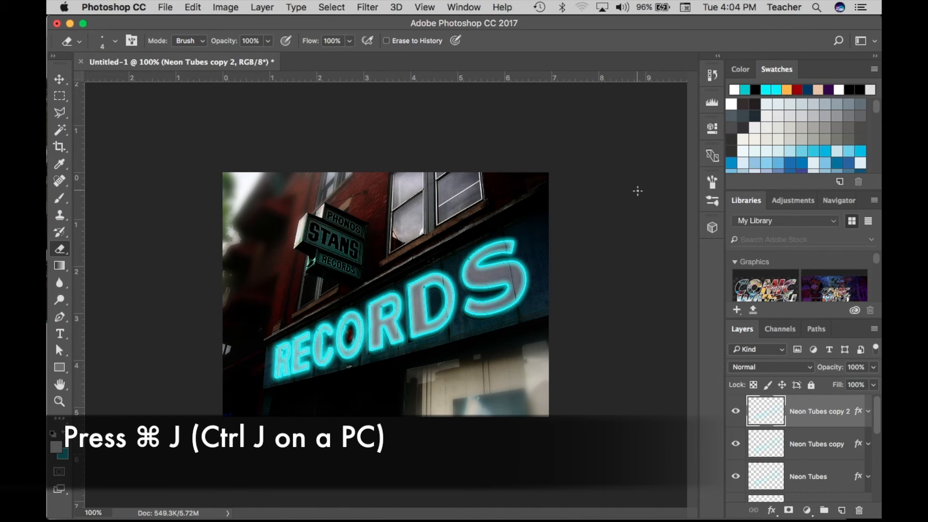
{"action": "left_click", "coordinate": [819, 447]}
{"action": "left_click", "coordinate": [735, 411]}
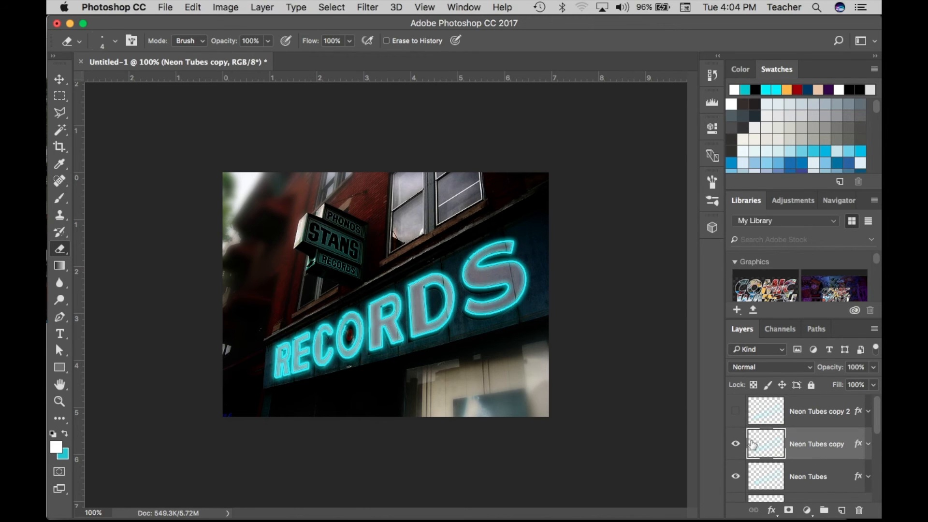
{"action": "left_click", "coordinate": [735, 476]}
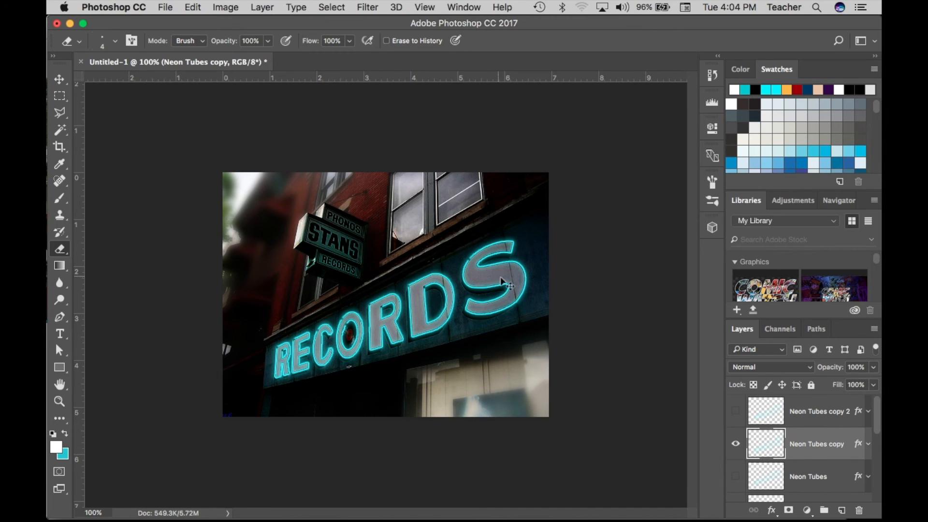
Hide the Neon Tubes copy layer, then show and select Neon Tubes copy 2 as the only visible tube layer.
{"action": "key", "text": "super+equal"}
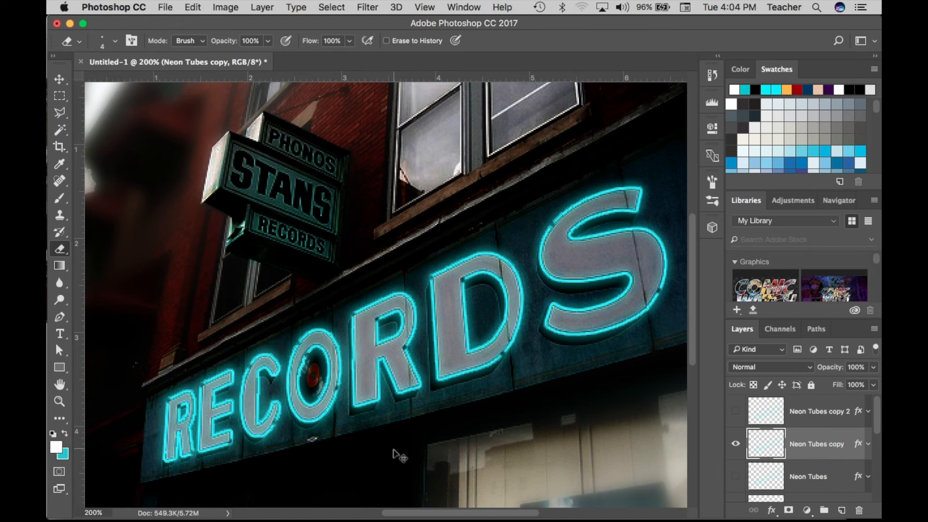
{"action": "key", "text": "super+minus"}
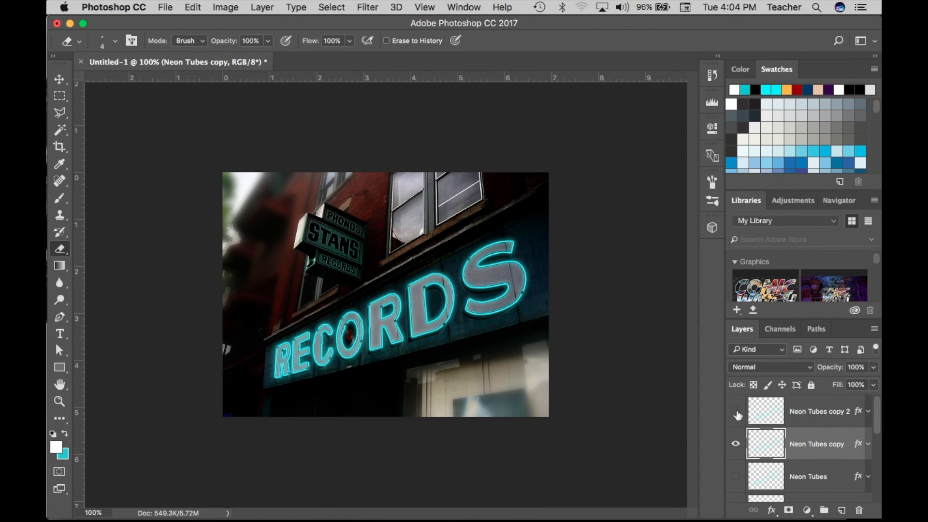
{"action": "left_click", "coordinate": [735, 443]}
{"action": "left_click", "coordinate": [734, 411]}
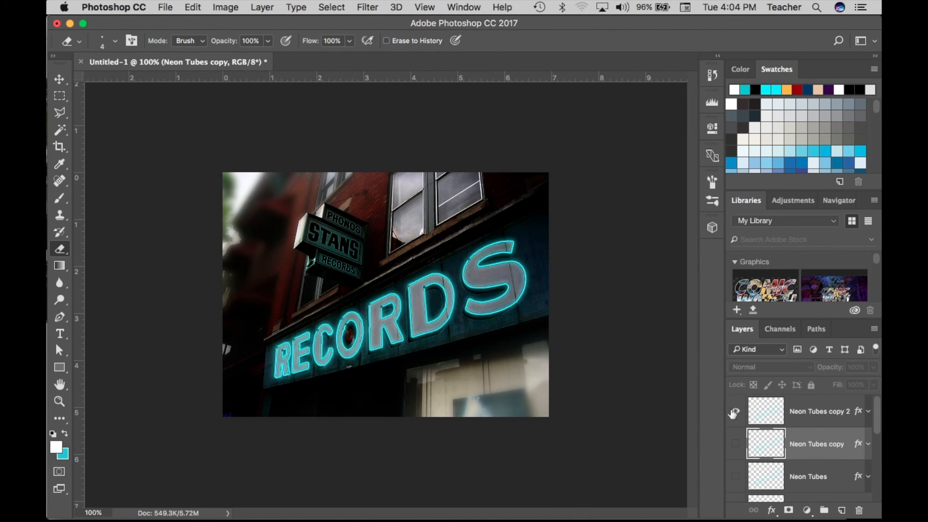
{"action": "left_click", "coordinate": [735, 443]}
{"action": "left_click", "coordinate": [735, 443]}
{"action": "key", "text": "super+plus"}
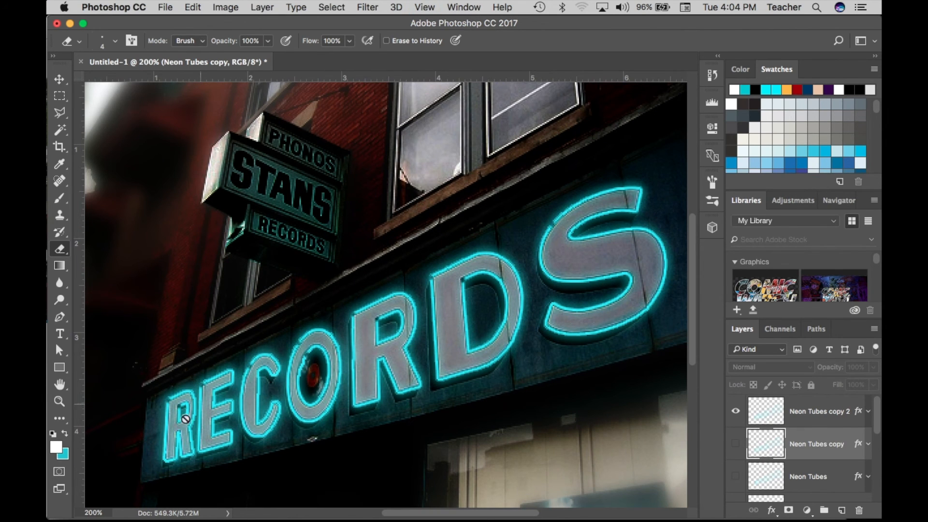
{"action": "left_click", "coordinate": [835, 412]}
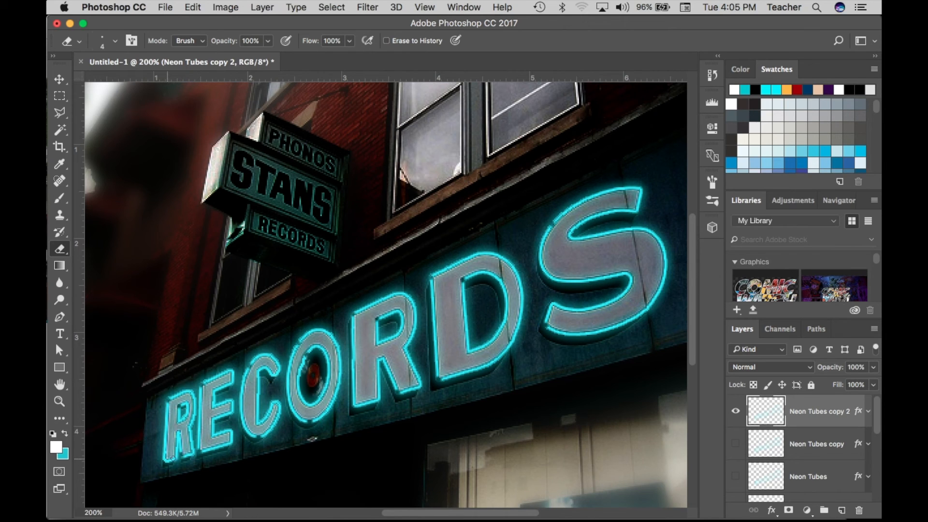
Make the Neon Tubes copy and original Neon Tubes layers visible again together with Neon Tubes copy 2.
{"action": "left_click", "coordinate": [735, 444]}
{"action": "left_click", "coordinate": [735, 475]}
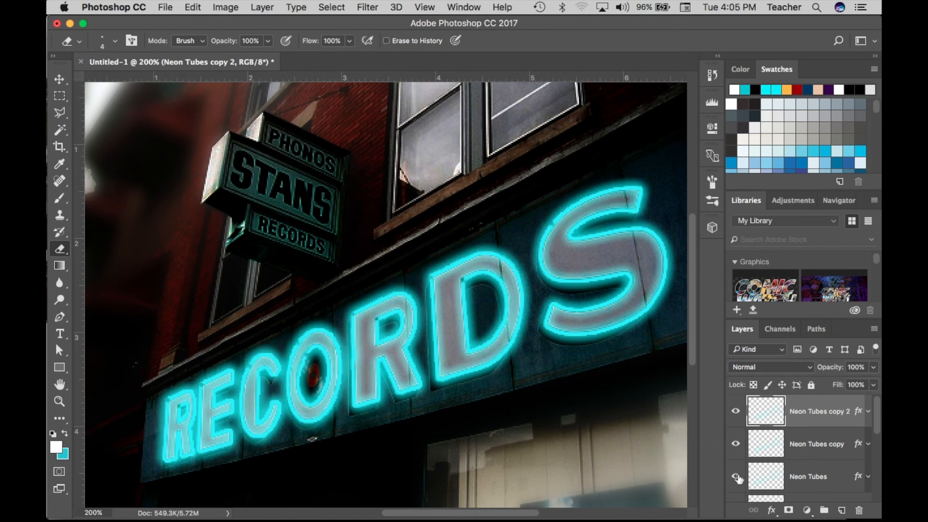
{"action": "key", "text": "super+minus"}
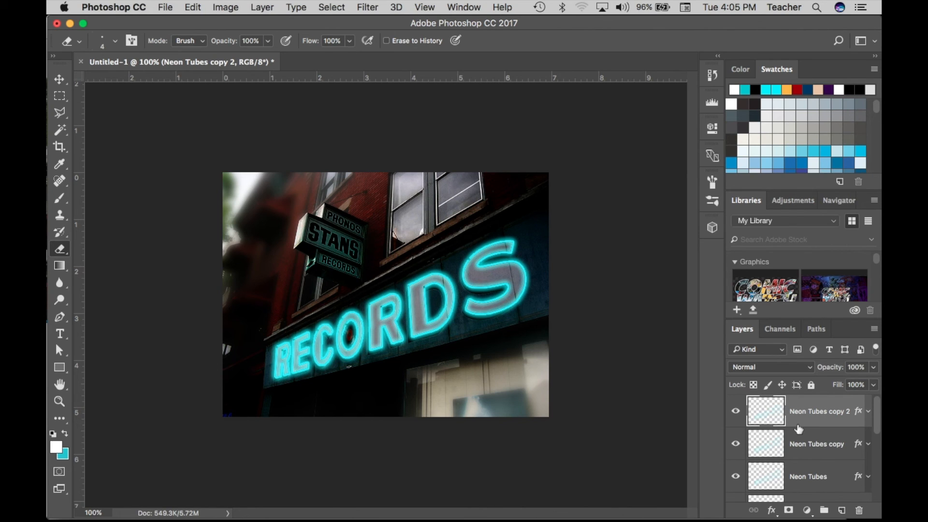
Display the Timeline and duplicate the first frame three times to make a four-frame animation.
{"action": "left_click", "coordinate": [463, 6]}
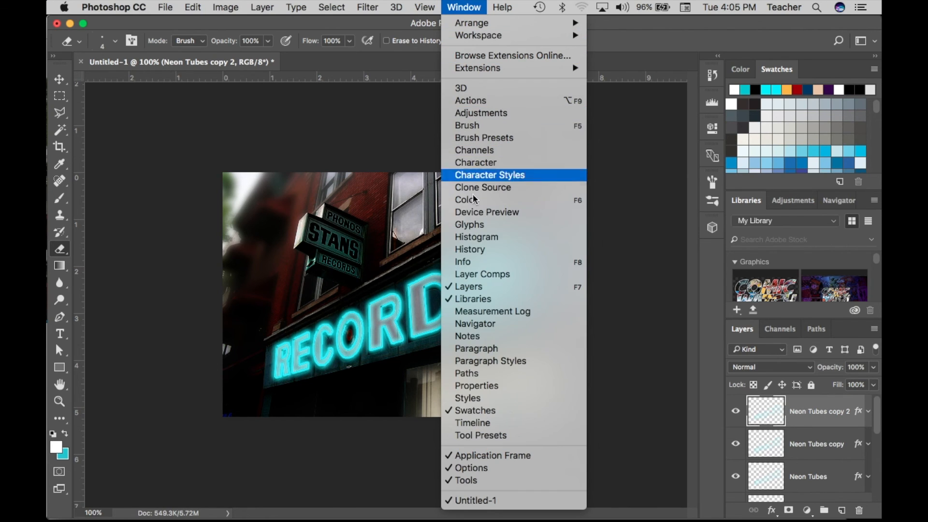
{"action": "left_click", "coordinate": [473, 423]}
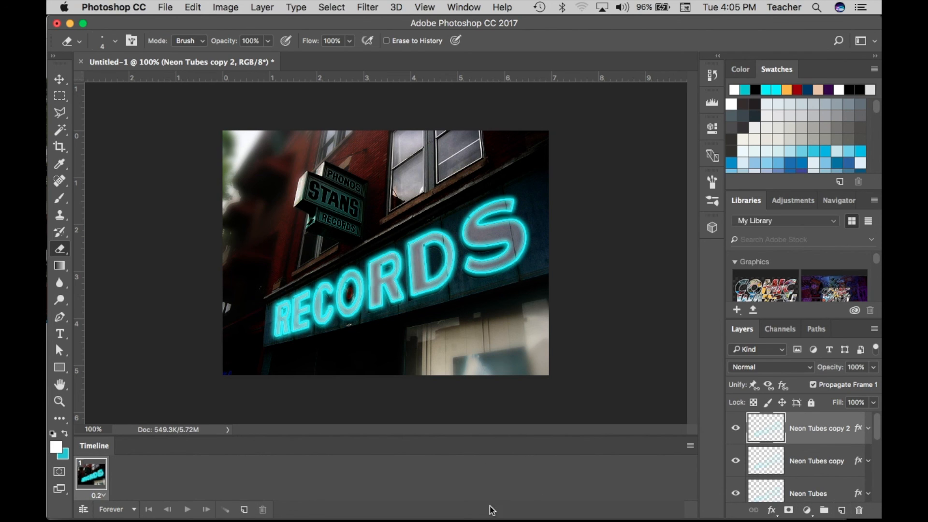
{"action": "left_click", "coordinate": [244, 510]}
{"action": "left_click", "coordinate": [244, 509]}
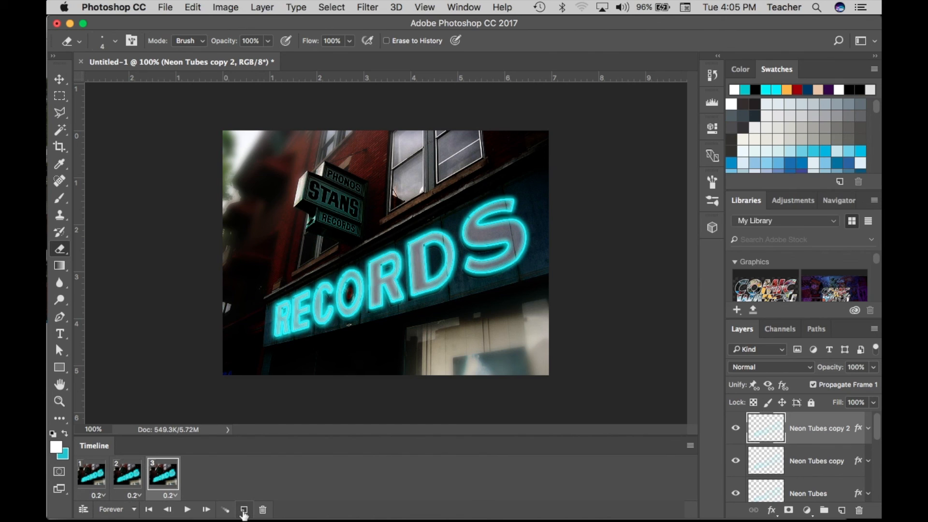
{"action": "left_click", "coordinate": [243, 511]}
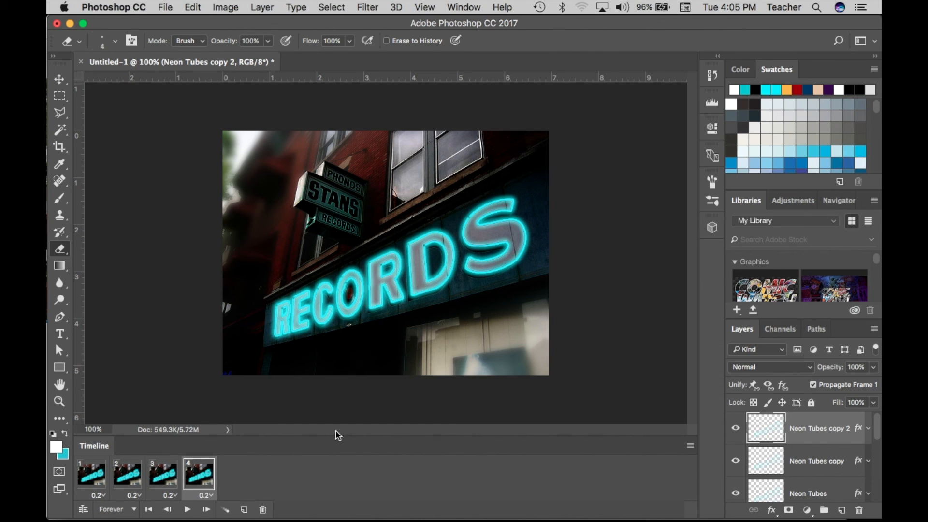
In frame 1, hide Neon Tubes copy 2 and Neon Tubes copy, keeping only the original Neon Tubes layer lit.
{"action": "left_click", "coordinate": [85, 478]}
{"action": "left_click", "coordinate": [124, 480]}
{"action": "left_click", "coordinate": [178, 481]}
{"action": "left_click", "coordinate": [197, 481]}
{"action": "left_click", "coordinate": [736, 427]}
{"action": "left_click", "coordinate": [735, 461]}
{"action": "scroll", "coordinate": [744, 476], "scroll_direction": "down", "scroll_amount": 1}
{"action": "scroll", "coordinate": [744, 476], "scroll_direction": "down", "scroll_amount": 2}
{"action": "left_click", "coordinate": [735, 443]}
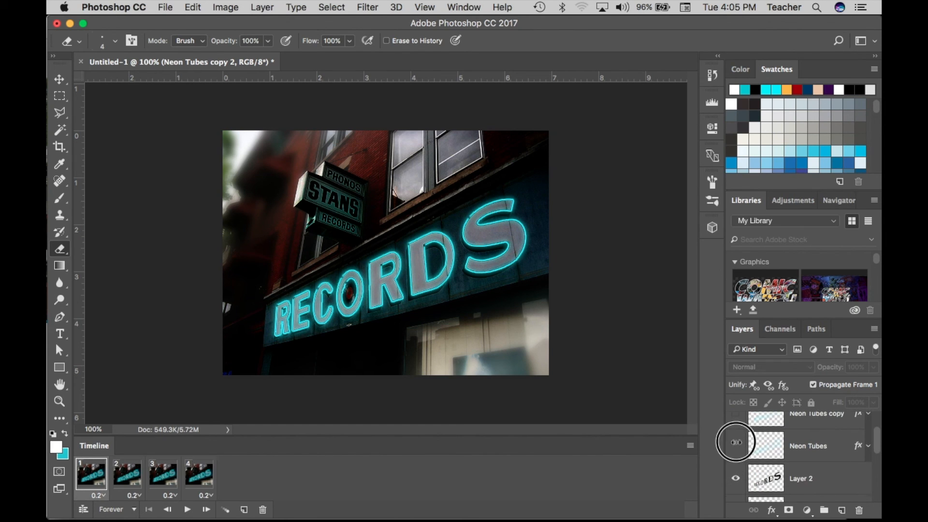
{"action": "left_click", "coordinate": [736, 449]}
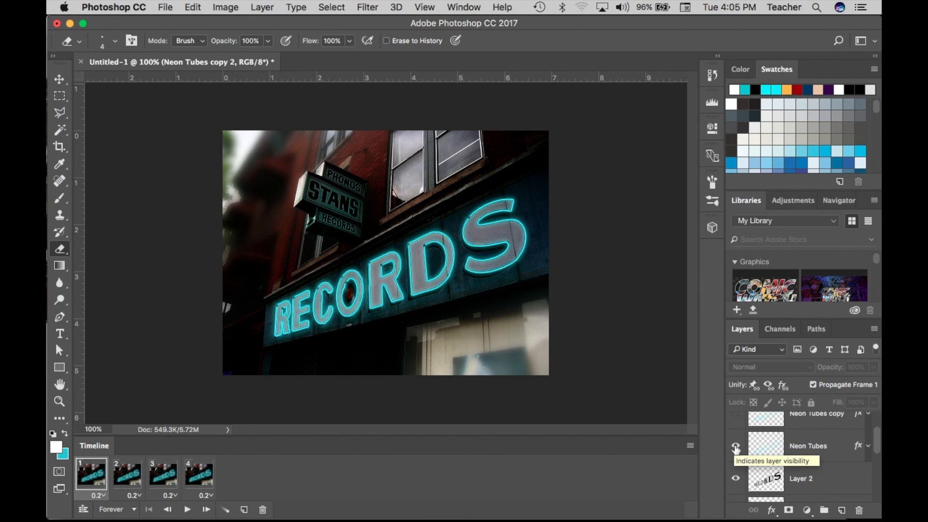
Show the Neon Tubes copy layer in each of frames 2, 3 and 4, one frame at a time.
{"action": "left_click", "coordinate": [135, 477]}
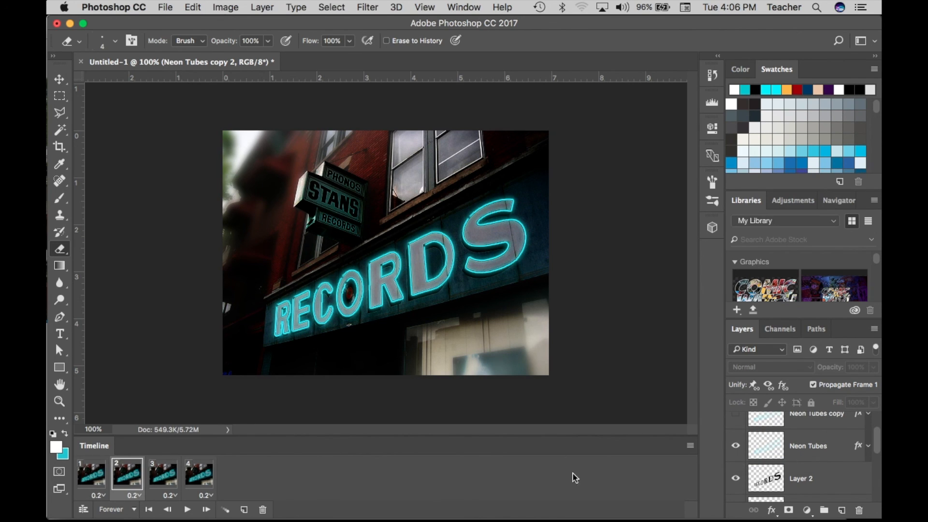
{"action": "scroll", "coordinate": [752, 464], "scroll_direction": "up", "scroll_amount": 1}
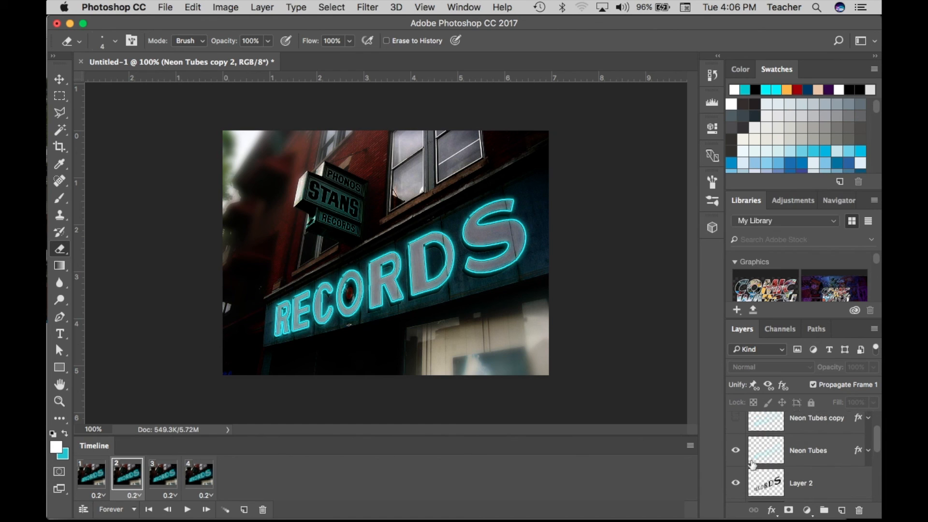
{"action": "left_click", "coordinate": [735, 418]}
{"action": "left_click", "coordinate": [160, 479]}
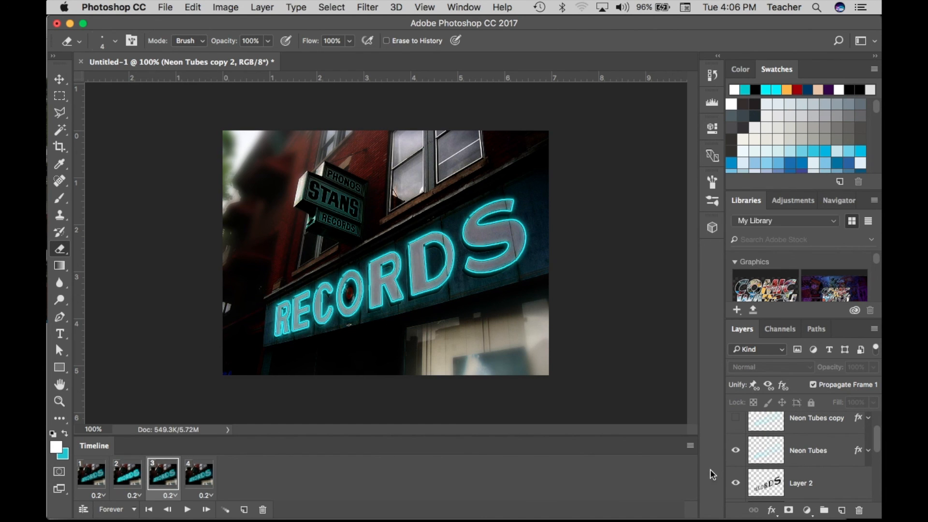
{"action": "scroll", "coordinate": [758, 464], "scroll_direction": "up", "scroll_amount": 1}
{"action": "left_click", "coordinate": [736, 423]}
{"action": "left_click", "coordinate": [194, 486]}
{"action": "scroll", "coordinate": [775, 468], "scroll_direction": "up", "scroll_amount": 1}
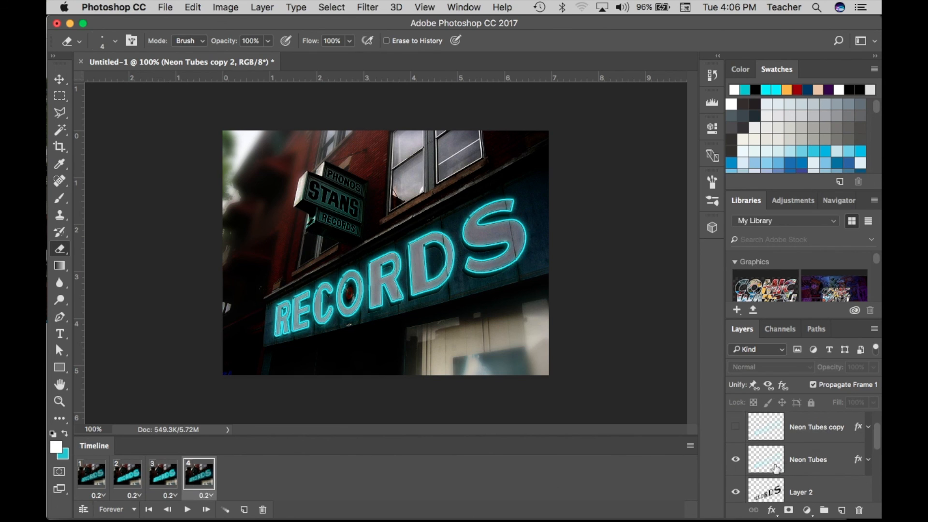
{"action": "left_click", "coordinate": [737, 426]}
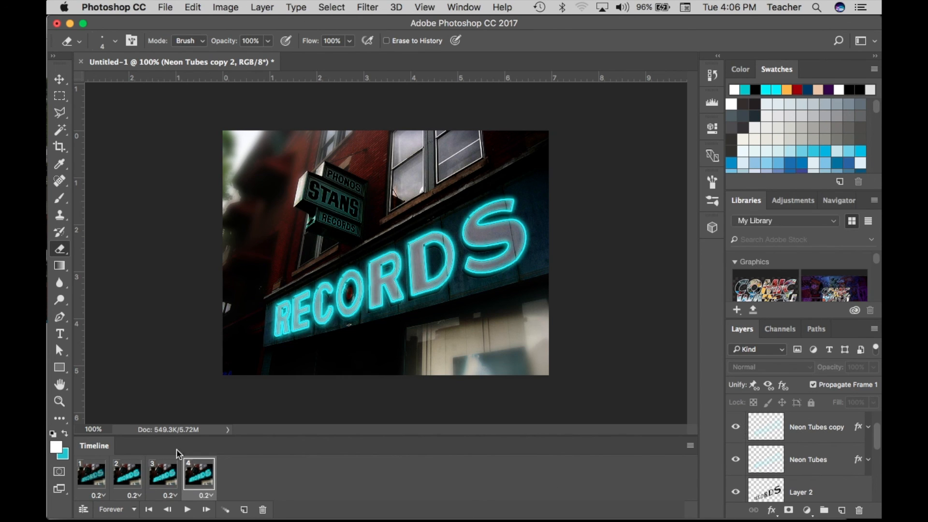
Check that looping is set to Forever and play the four-frame neon animation.
{"action": "left_click", "coordinate": [130, 511]}
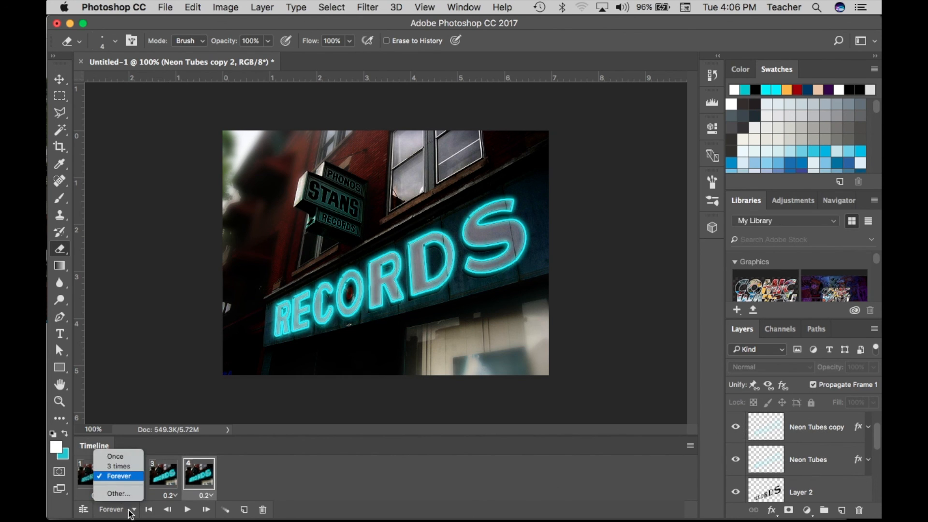
{"action": "left_click", "coordinate": [249, 486]}
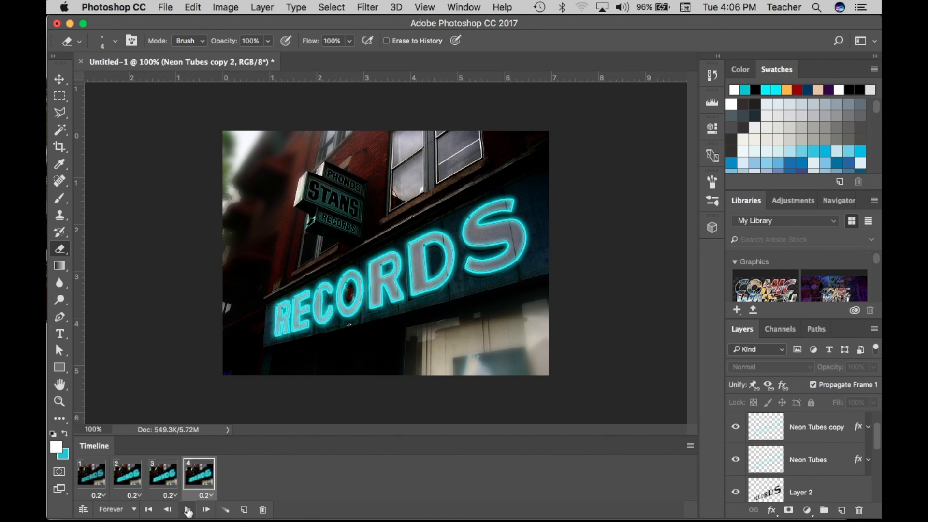
{"action": "left_click", "coordinate": [187, 511]}
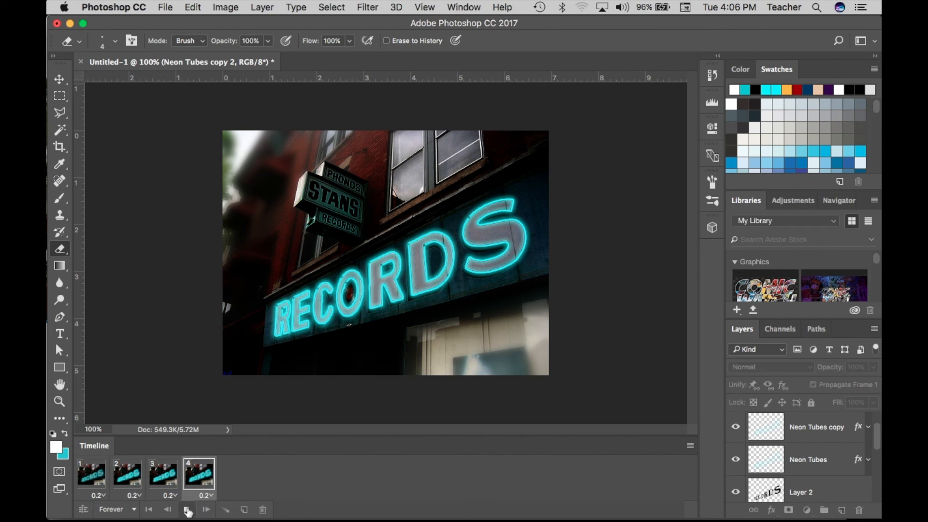